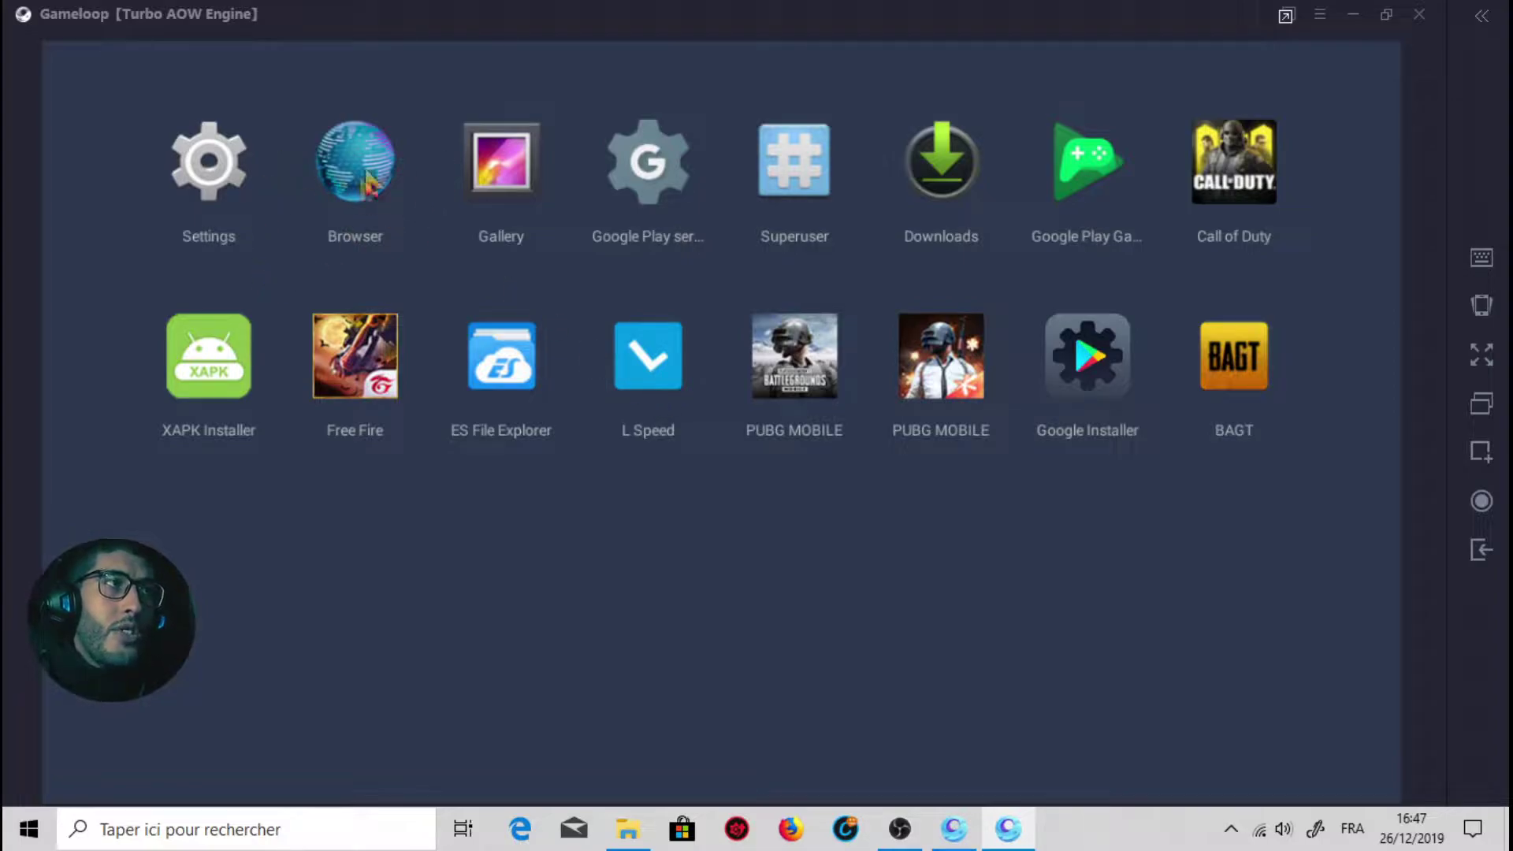
Open the emulator's browser, go to Google and search for "bagt pubg"
left_click(362, 175)
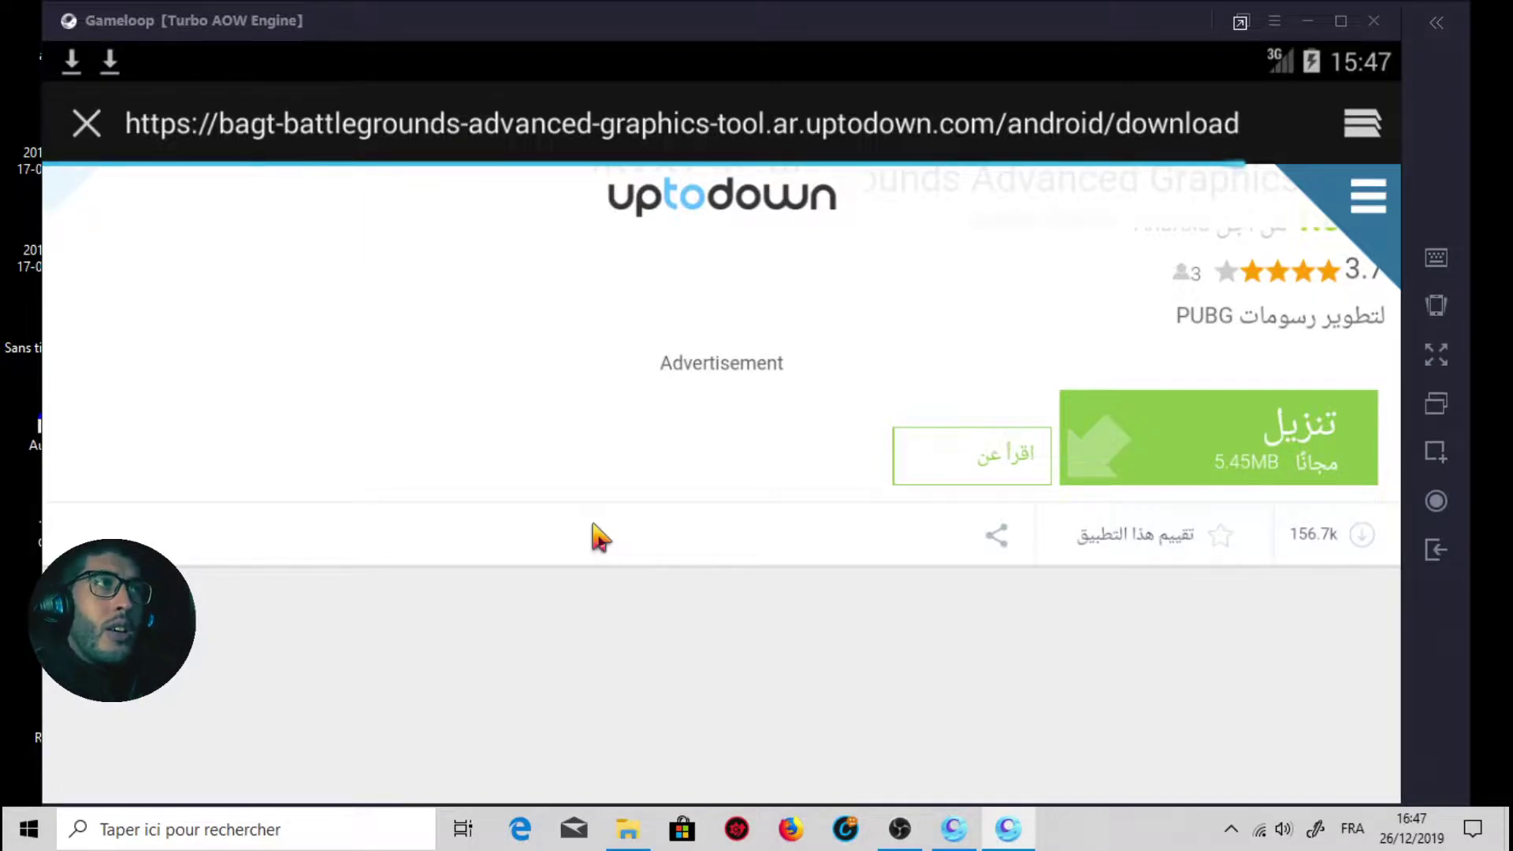
left_click(581, 144)
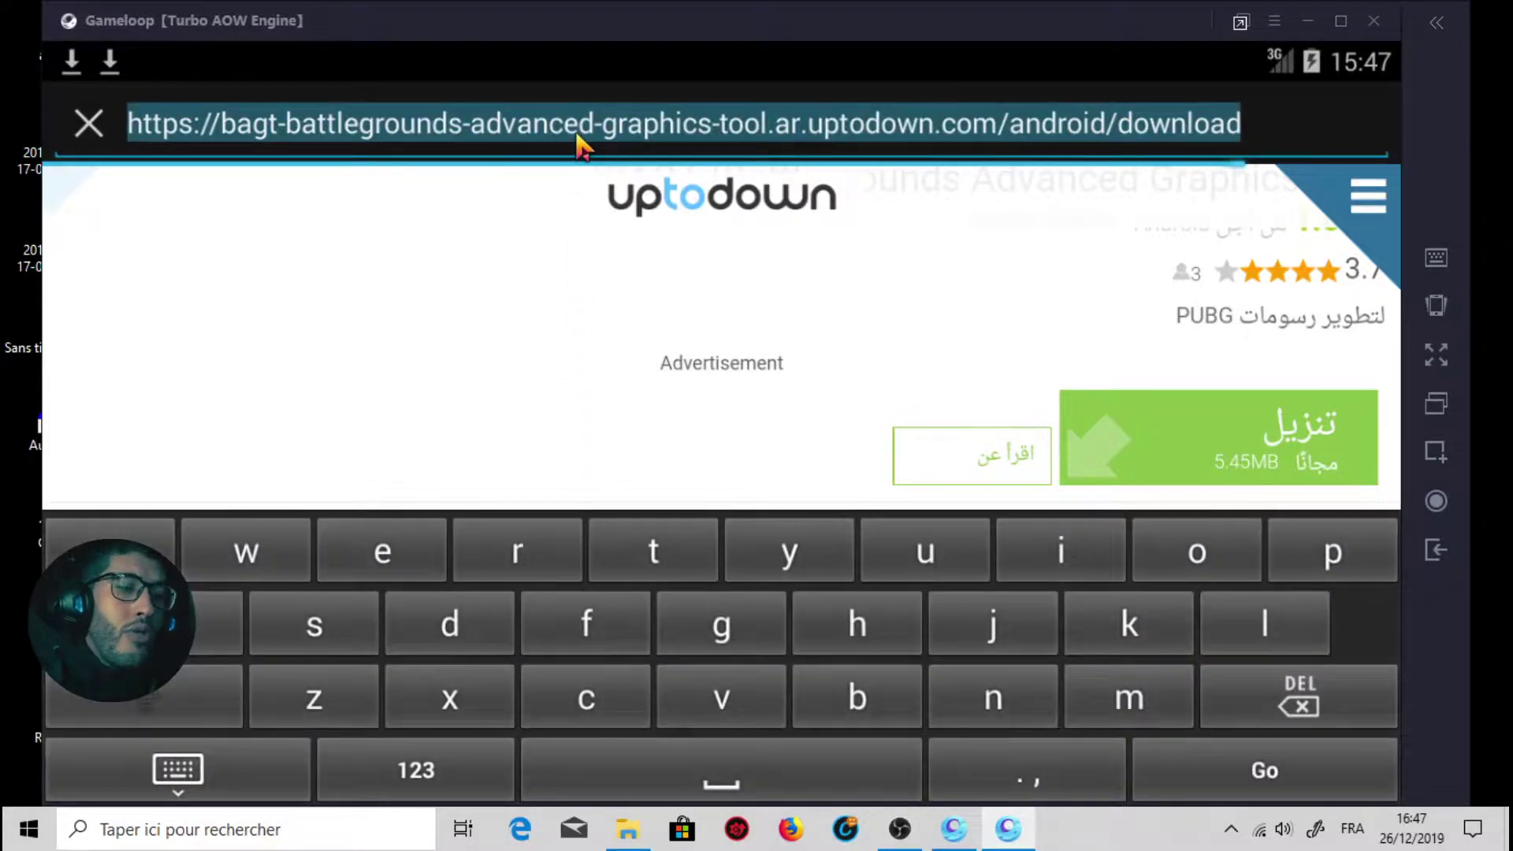
type("goog")
left_click(526, 203)
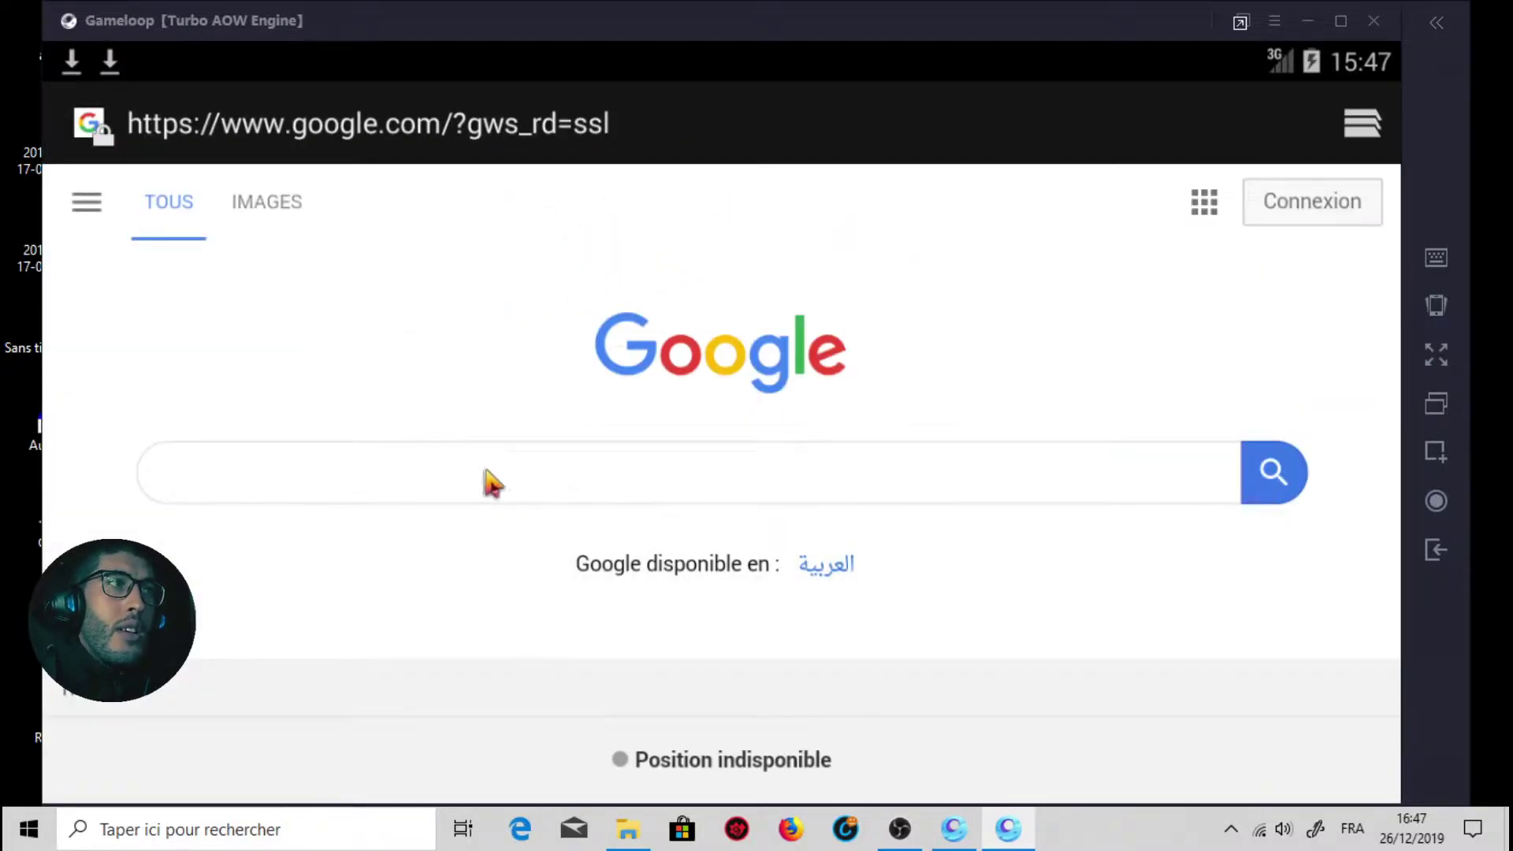
left_click(489, 480)
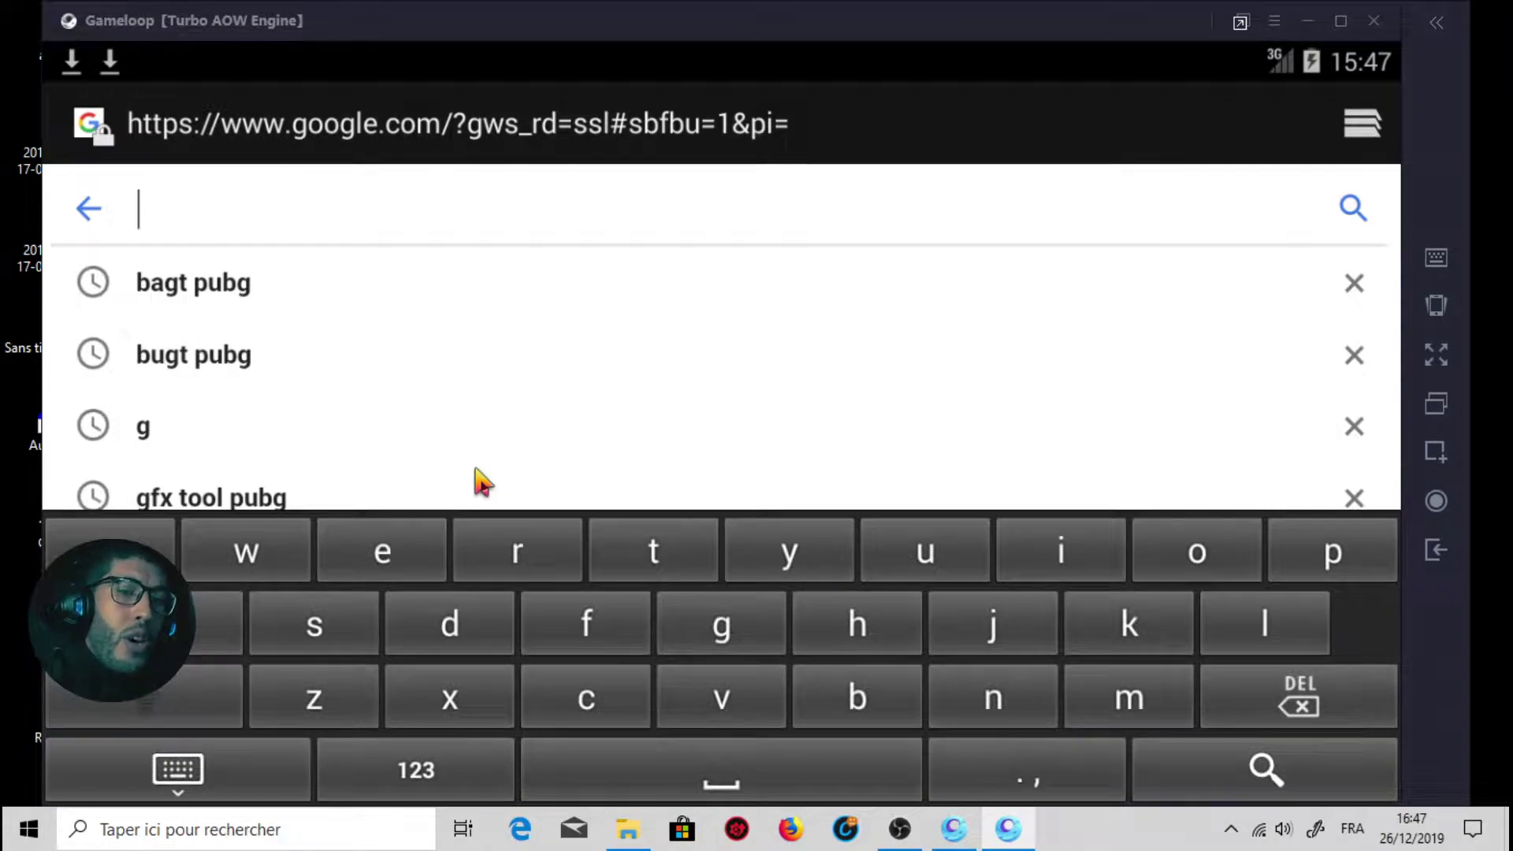
left_click(189, 293)
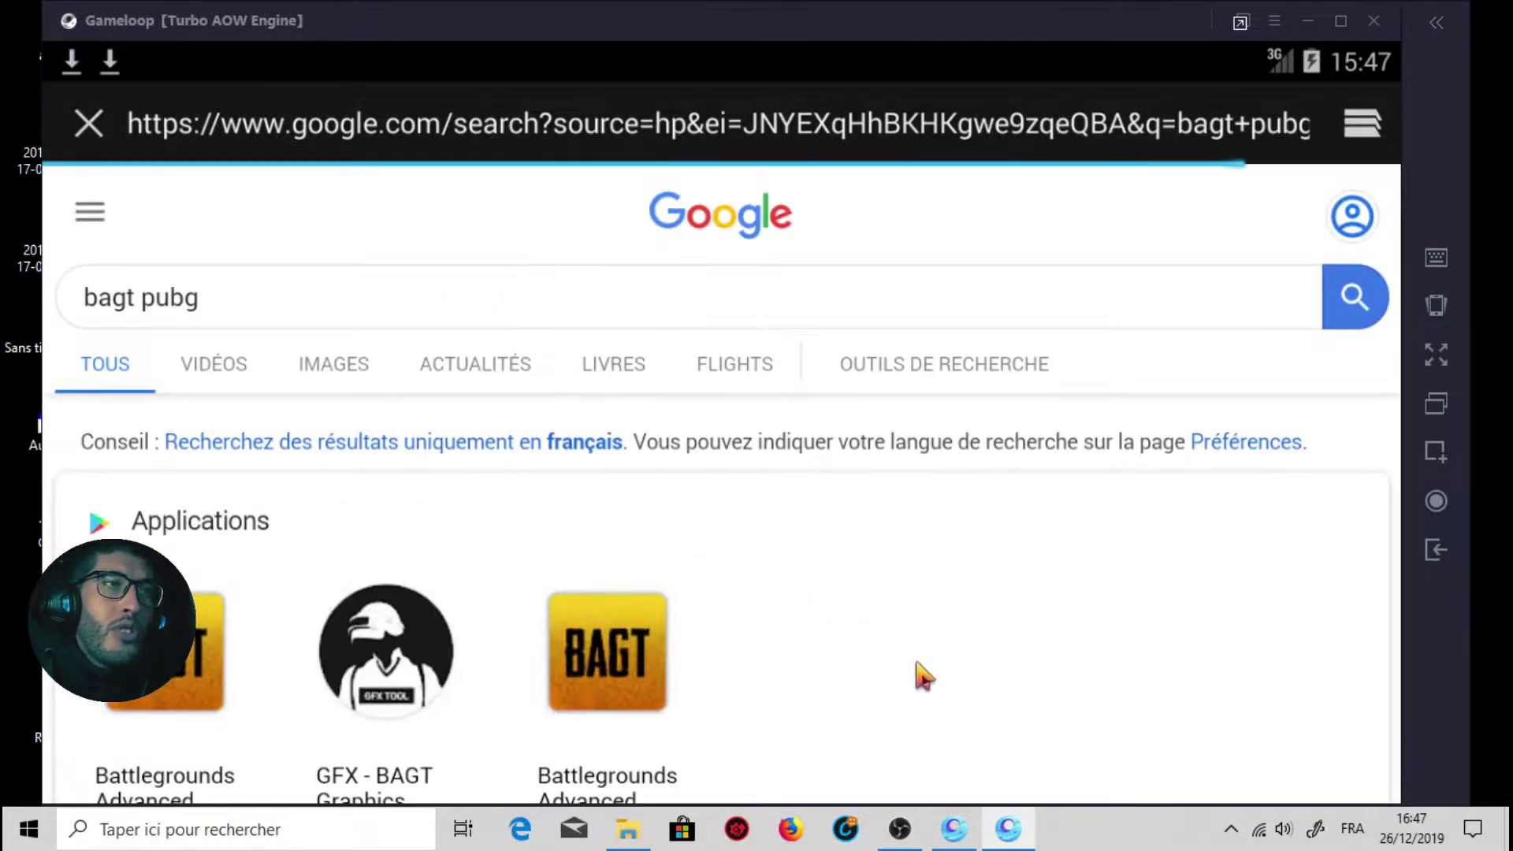
Open the Arabic Uptodown result for BAGT and download the APK, handling it with Browser just once
scroll(923, 676, "down", 10)
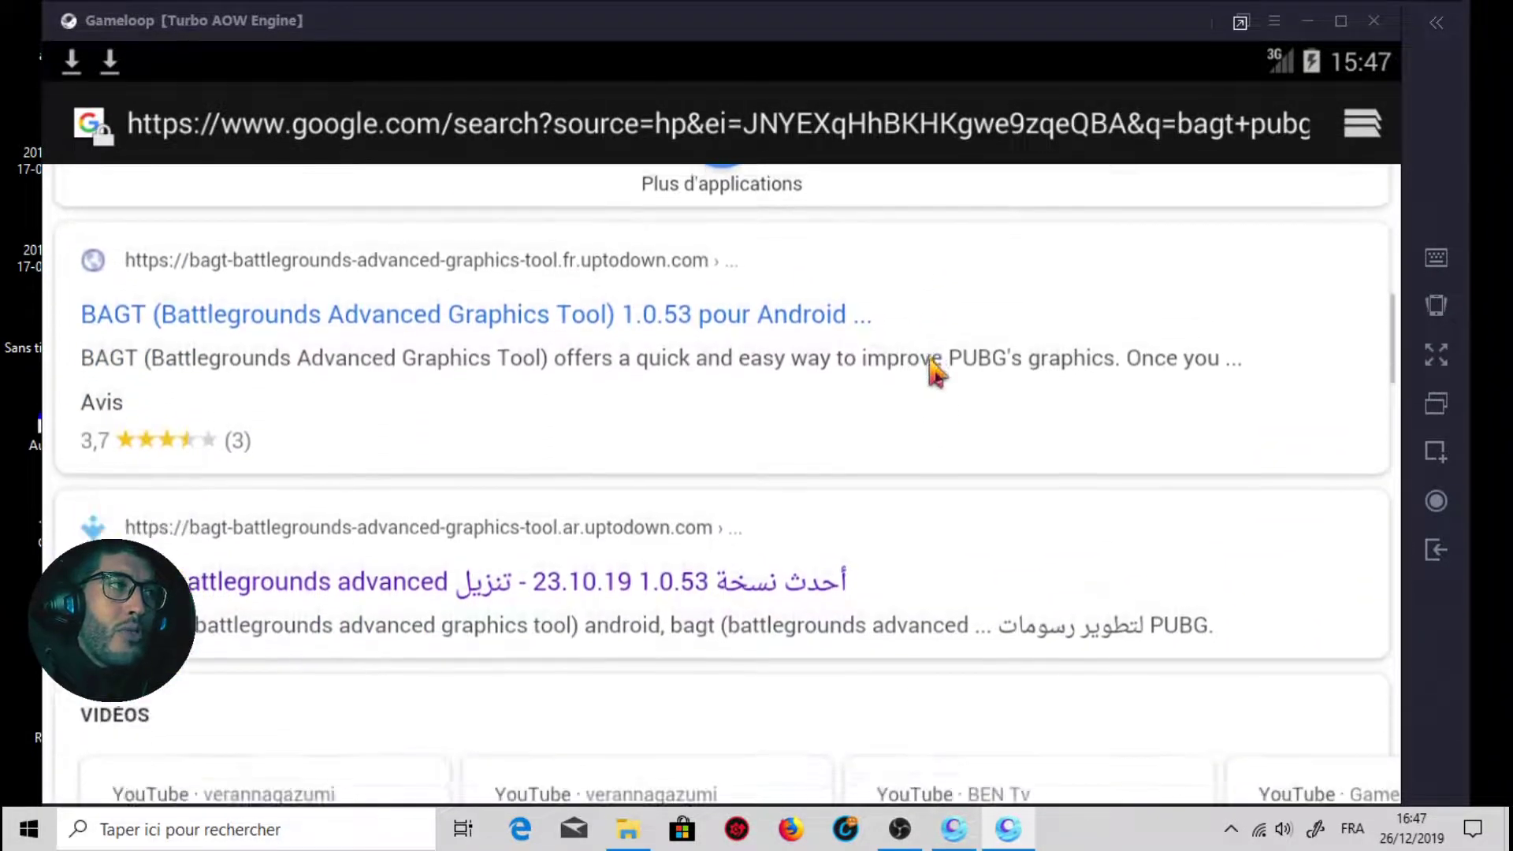
scroll(934, 375, "down", 1)
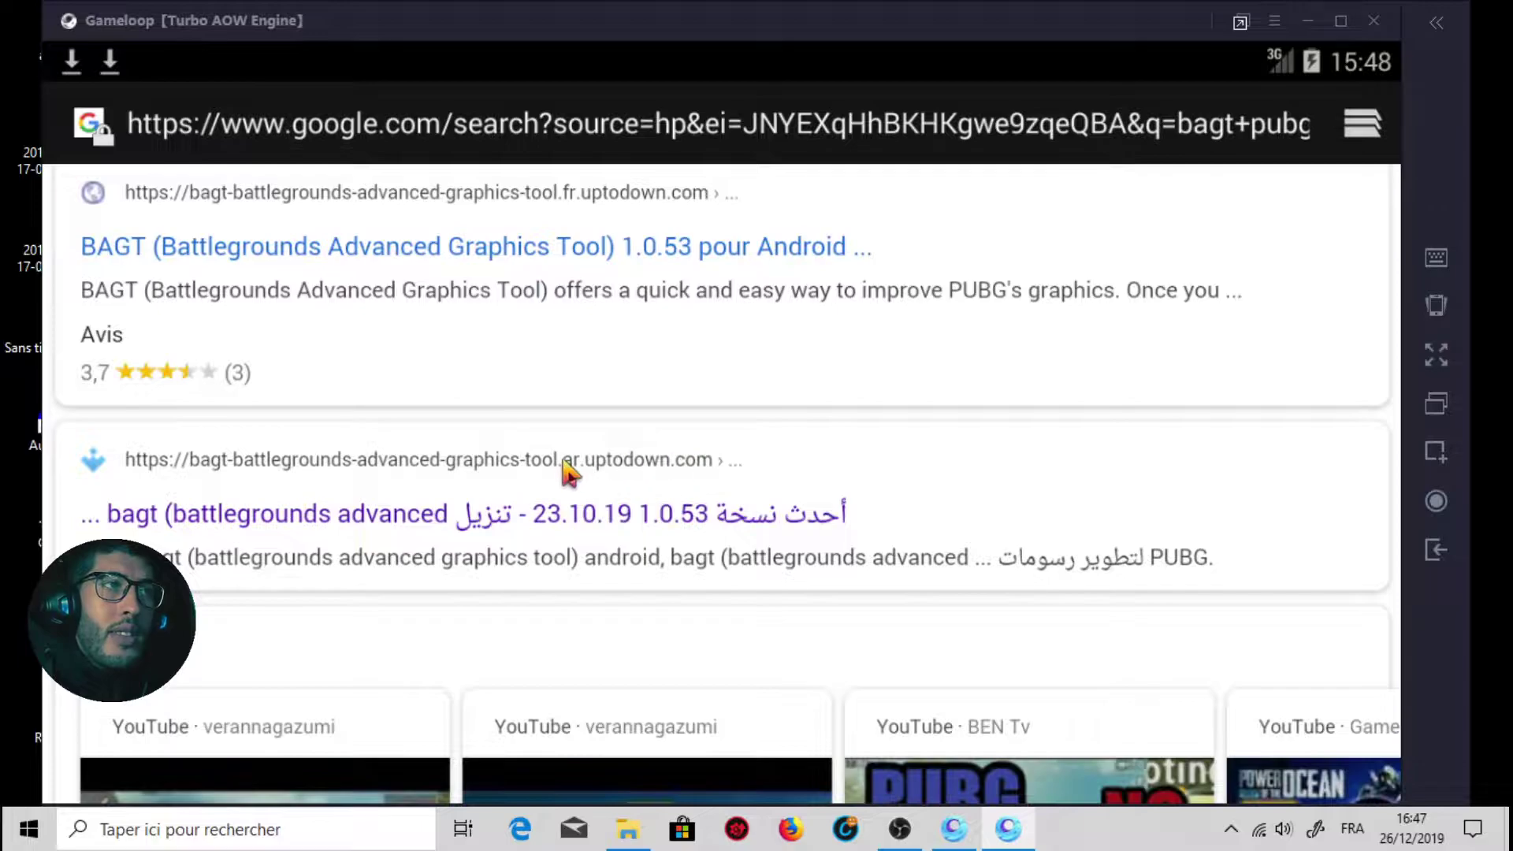
left_click(517, 518)
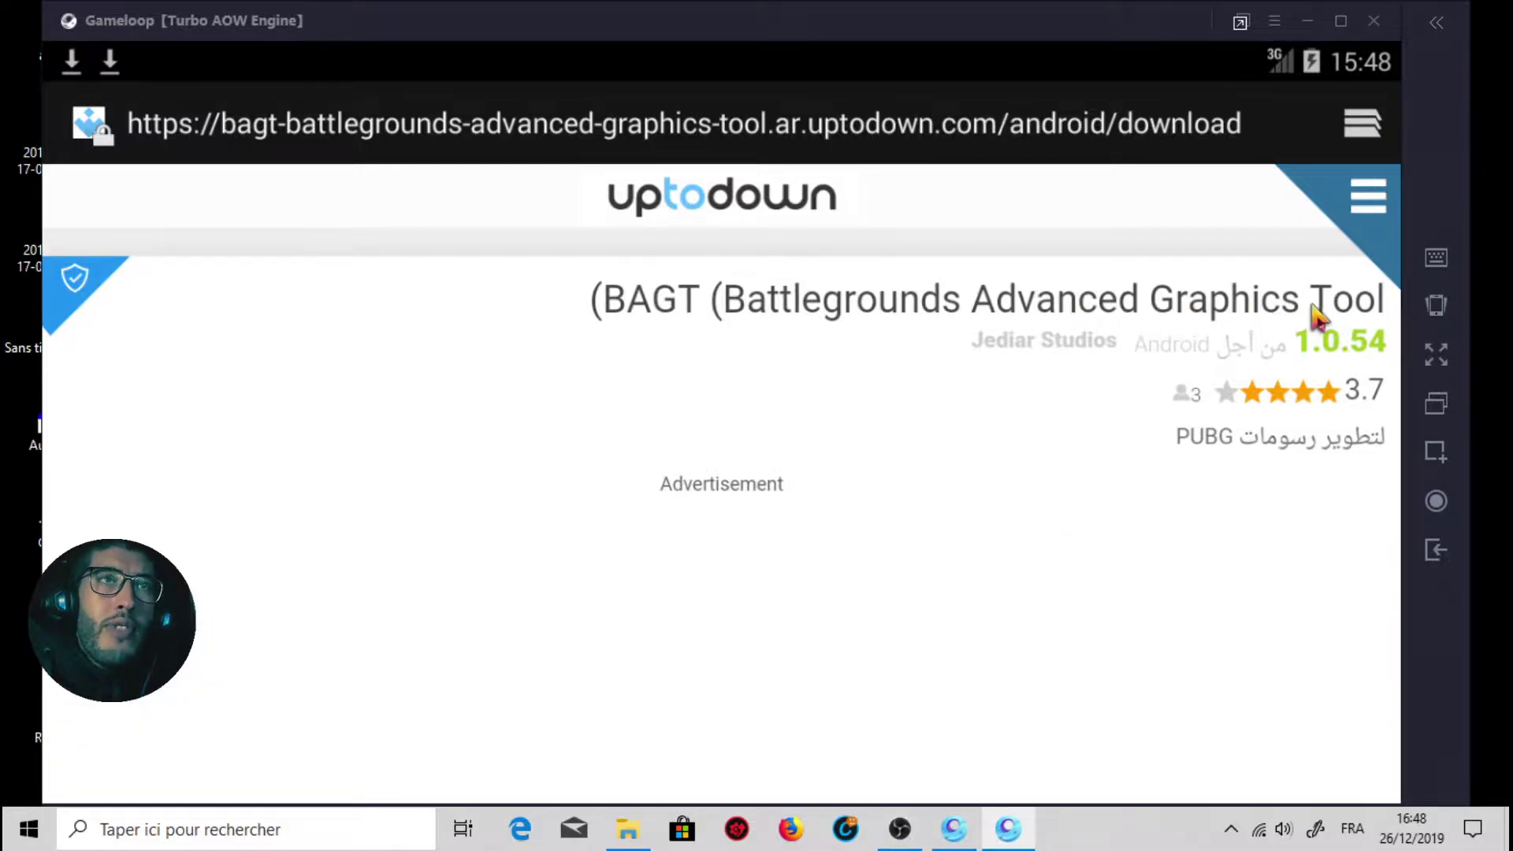
scroll(804, 490, "down", 3)
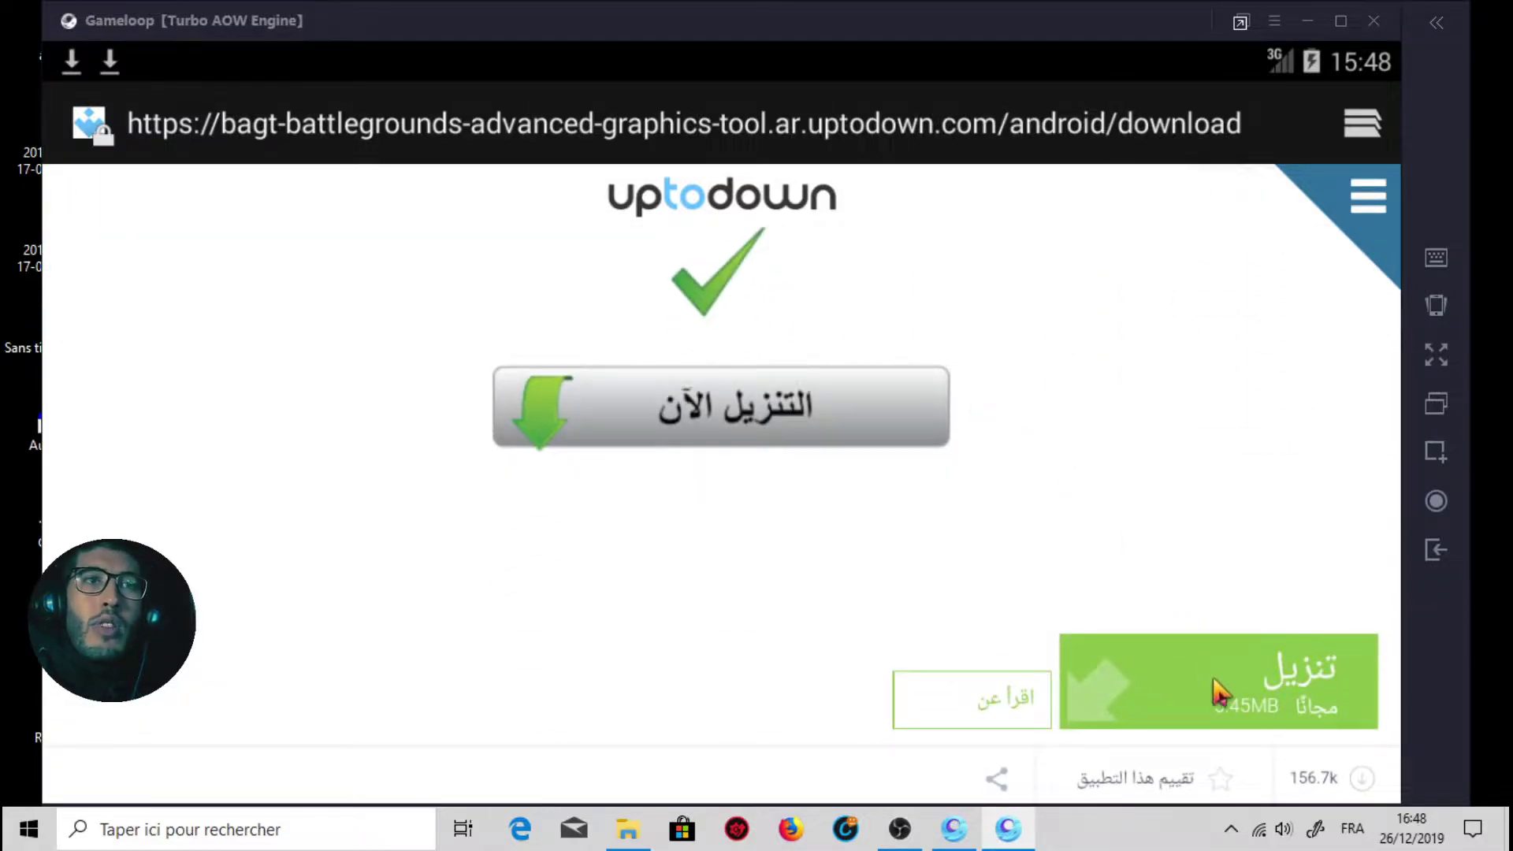
left_click(1215, 682)
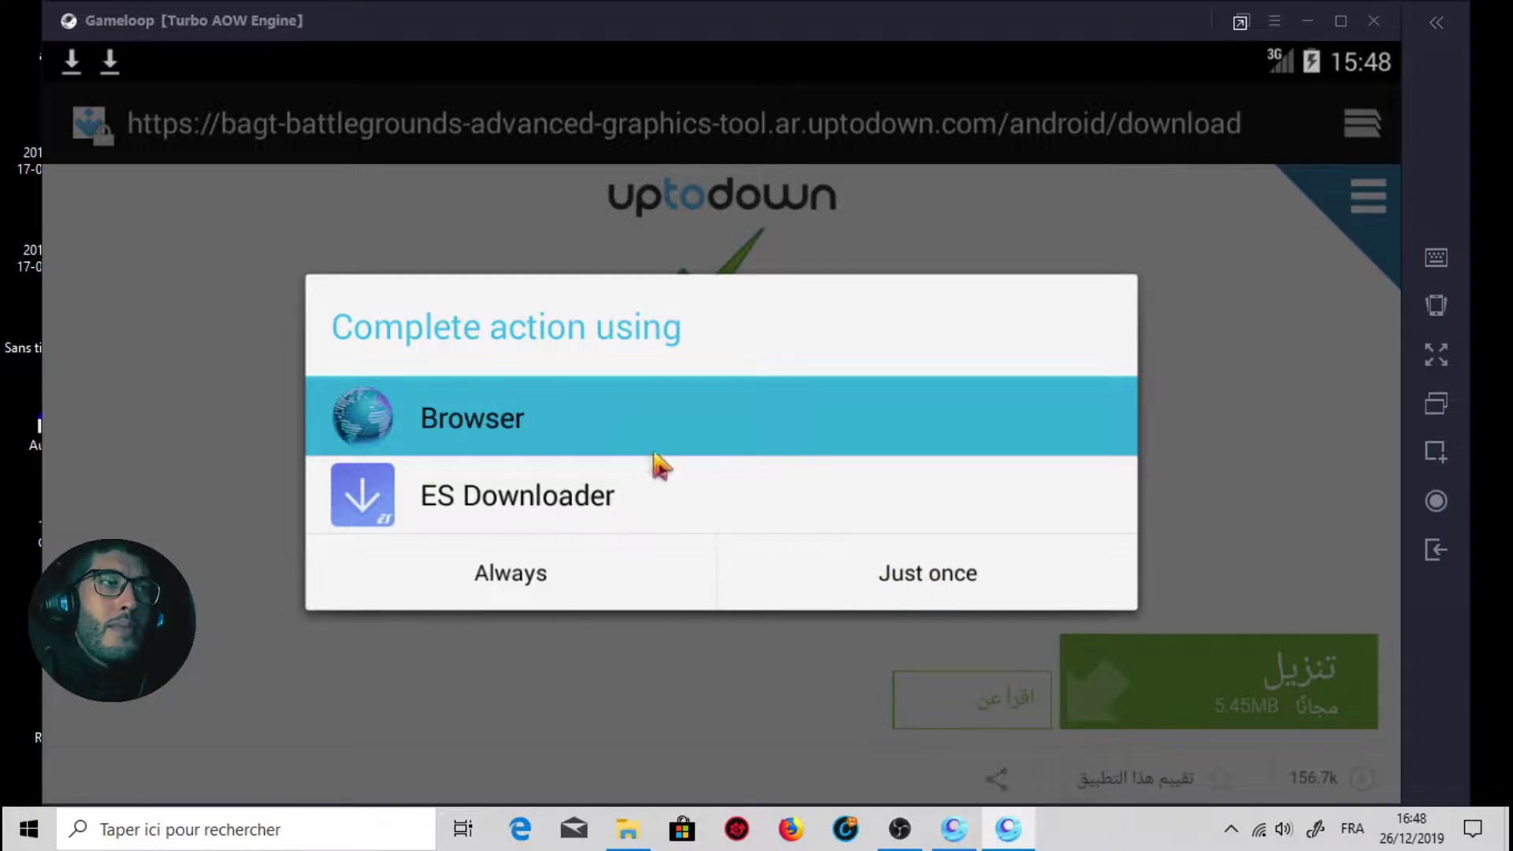
left_click(930, 573)
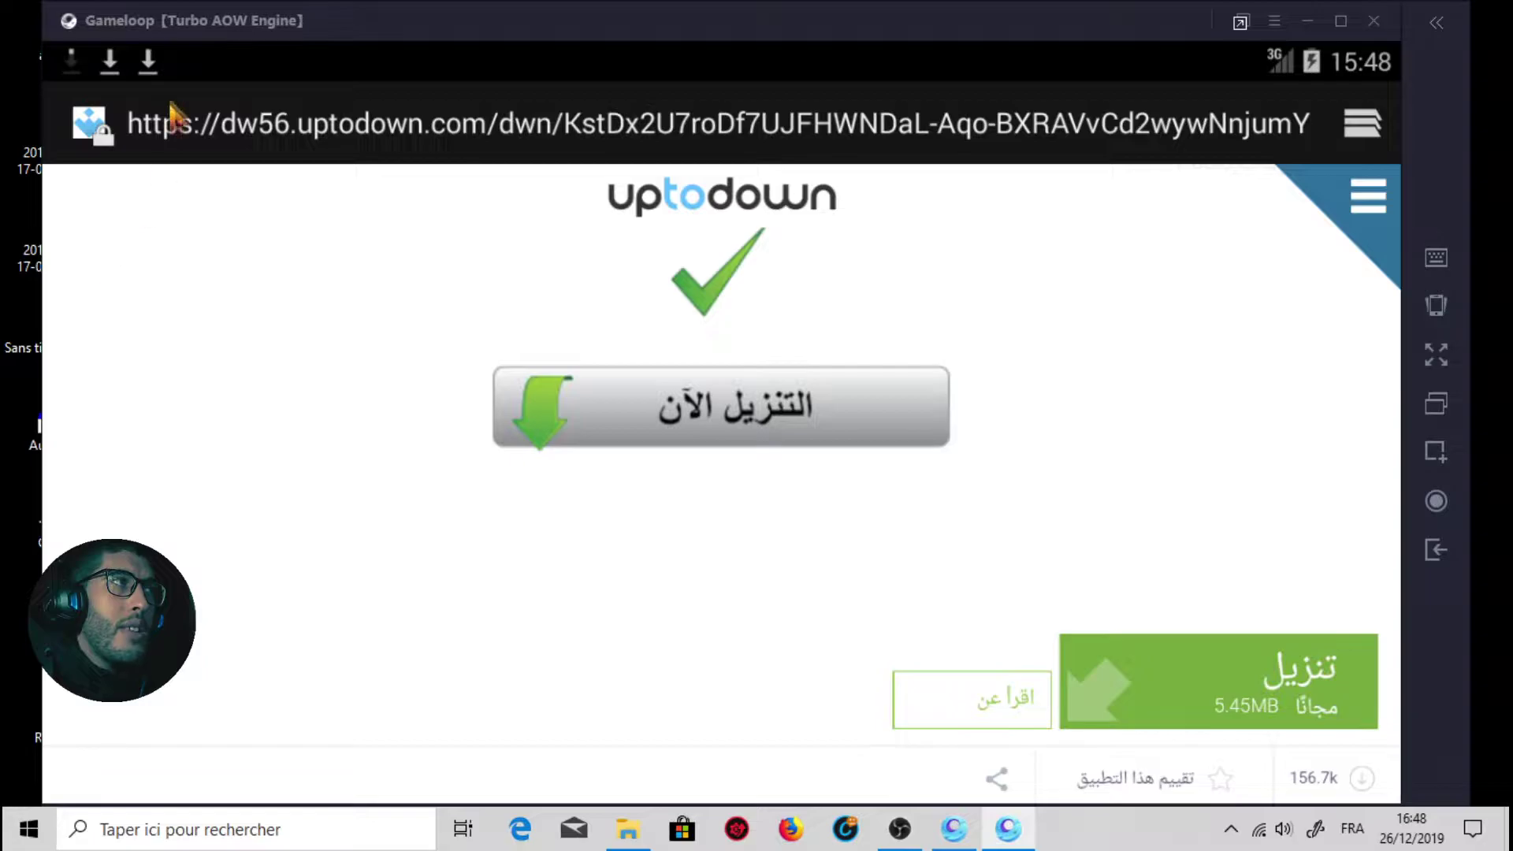
Install the downloaded bagt-battlegrounds-advanced-graphics-tool-1-0-54-3.apk from the download notifications
left_click_drag(236, 68, 278, 591)
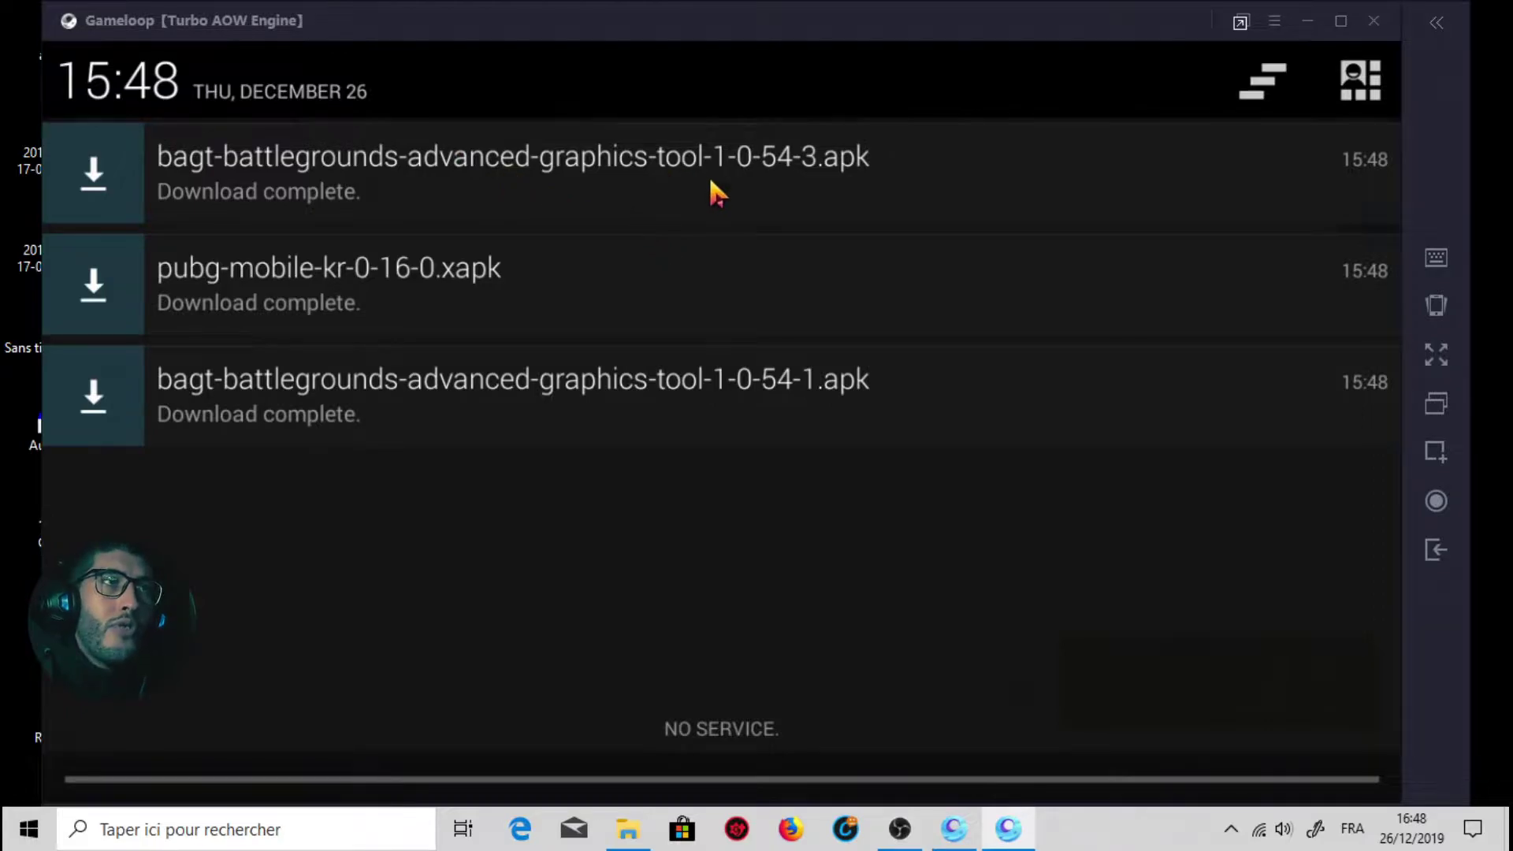
left_click(615, 169)
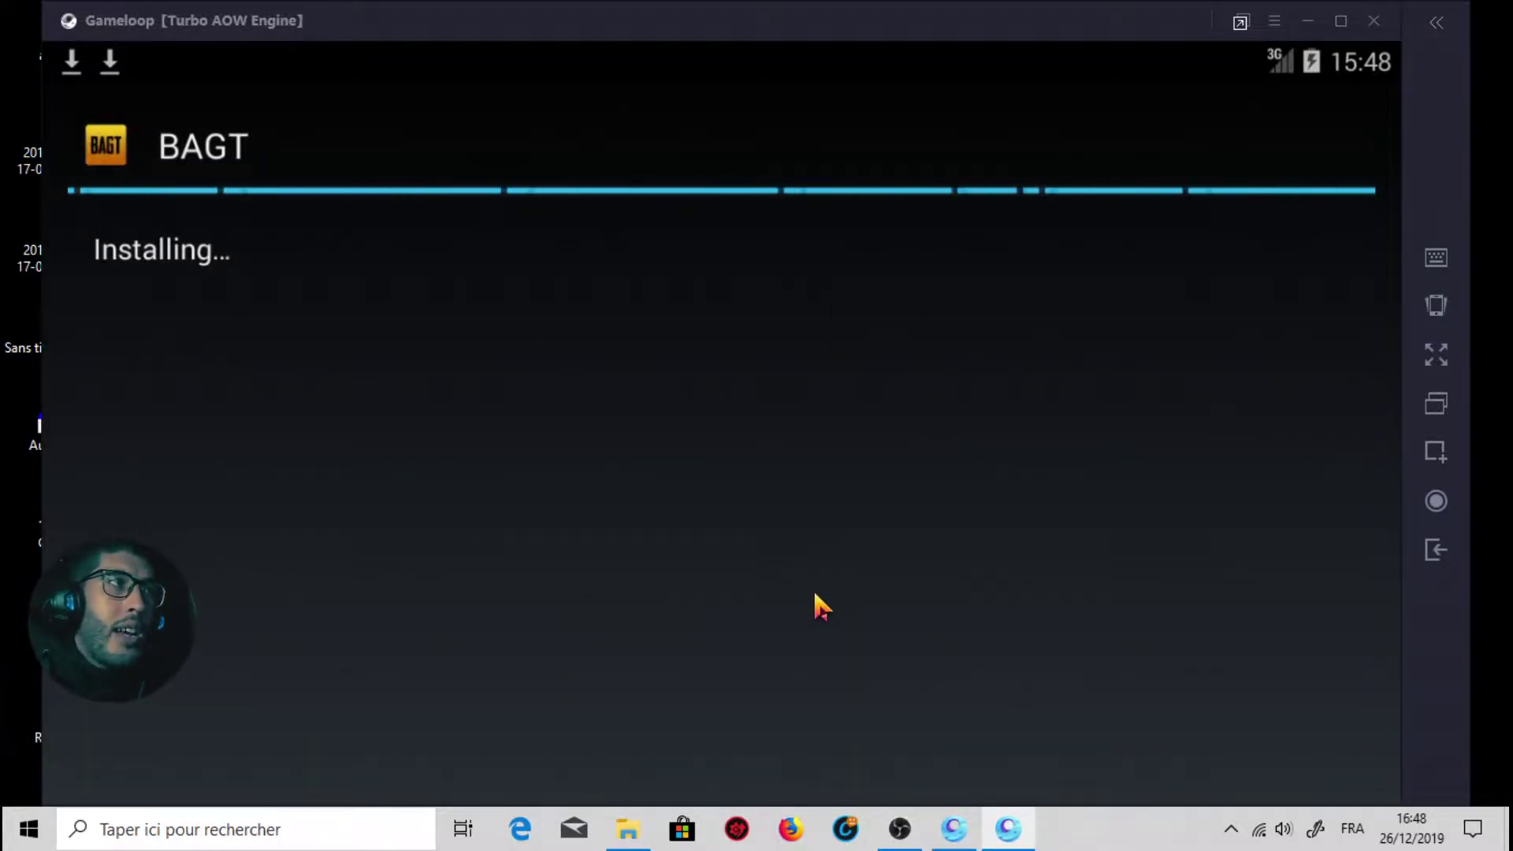
left_click(506, 770)
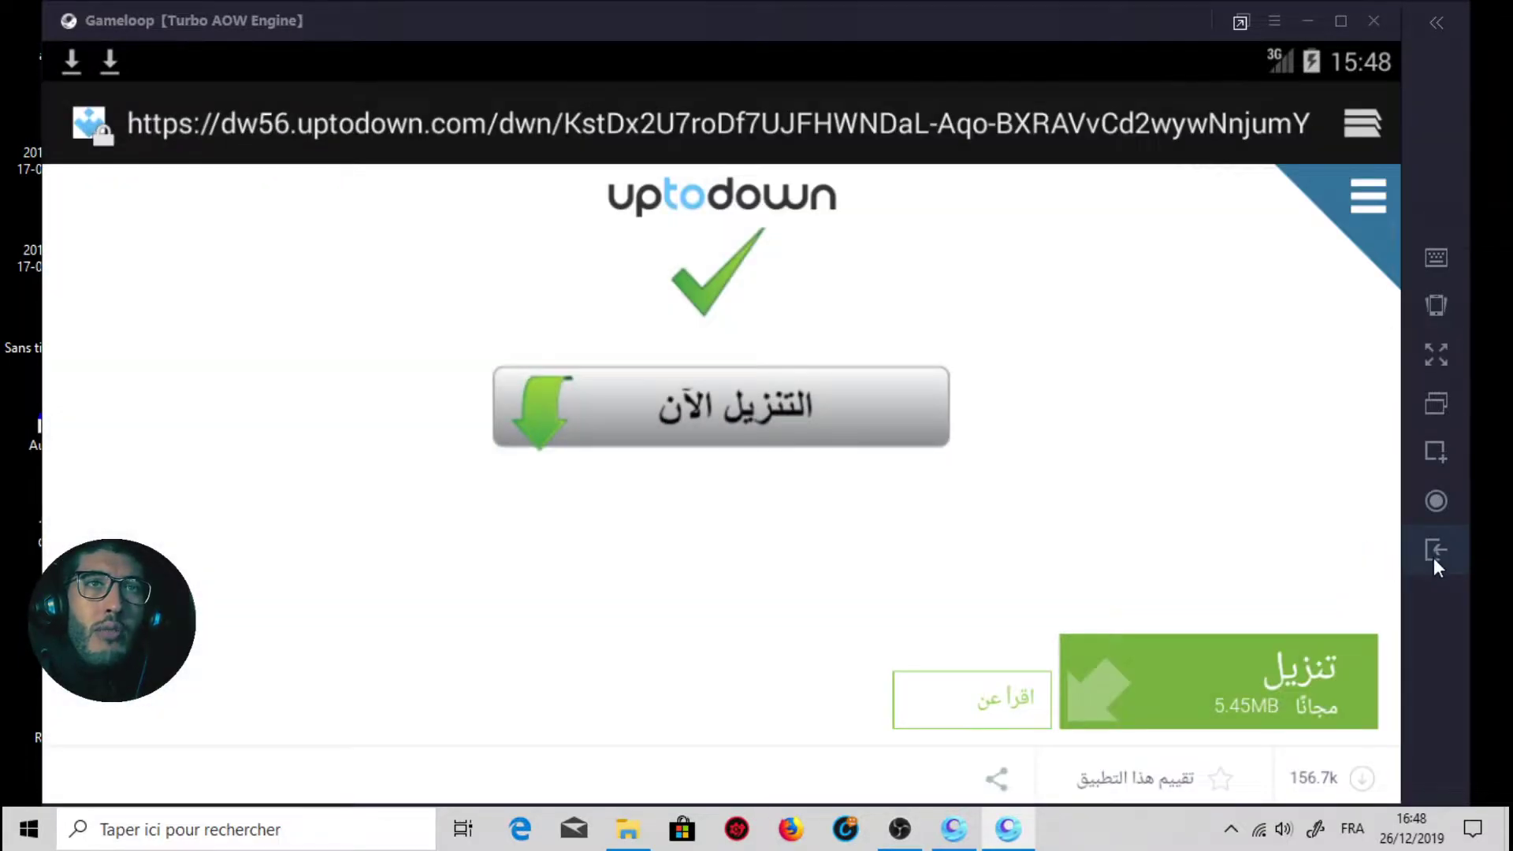
Return to the emulator's home screen and launch BAGT
left_click(1435, 555)
left_click(1434, 552)
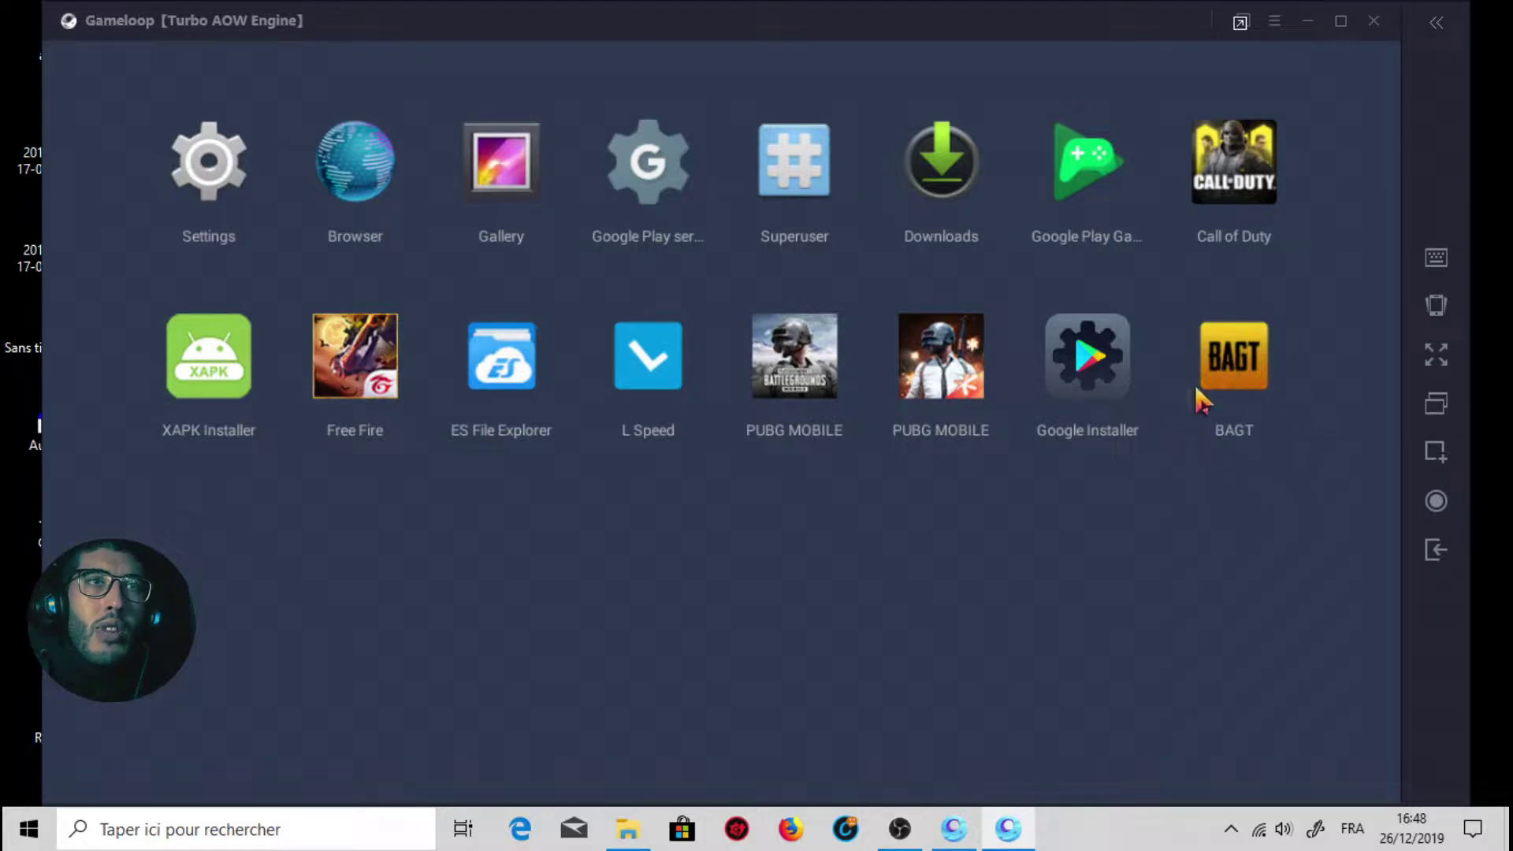
left_click(1238, 369)
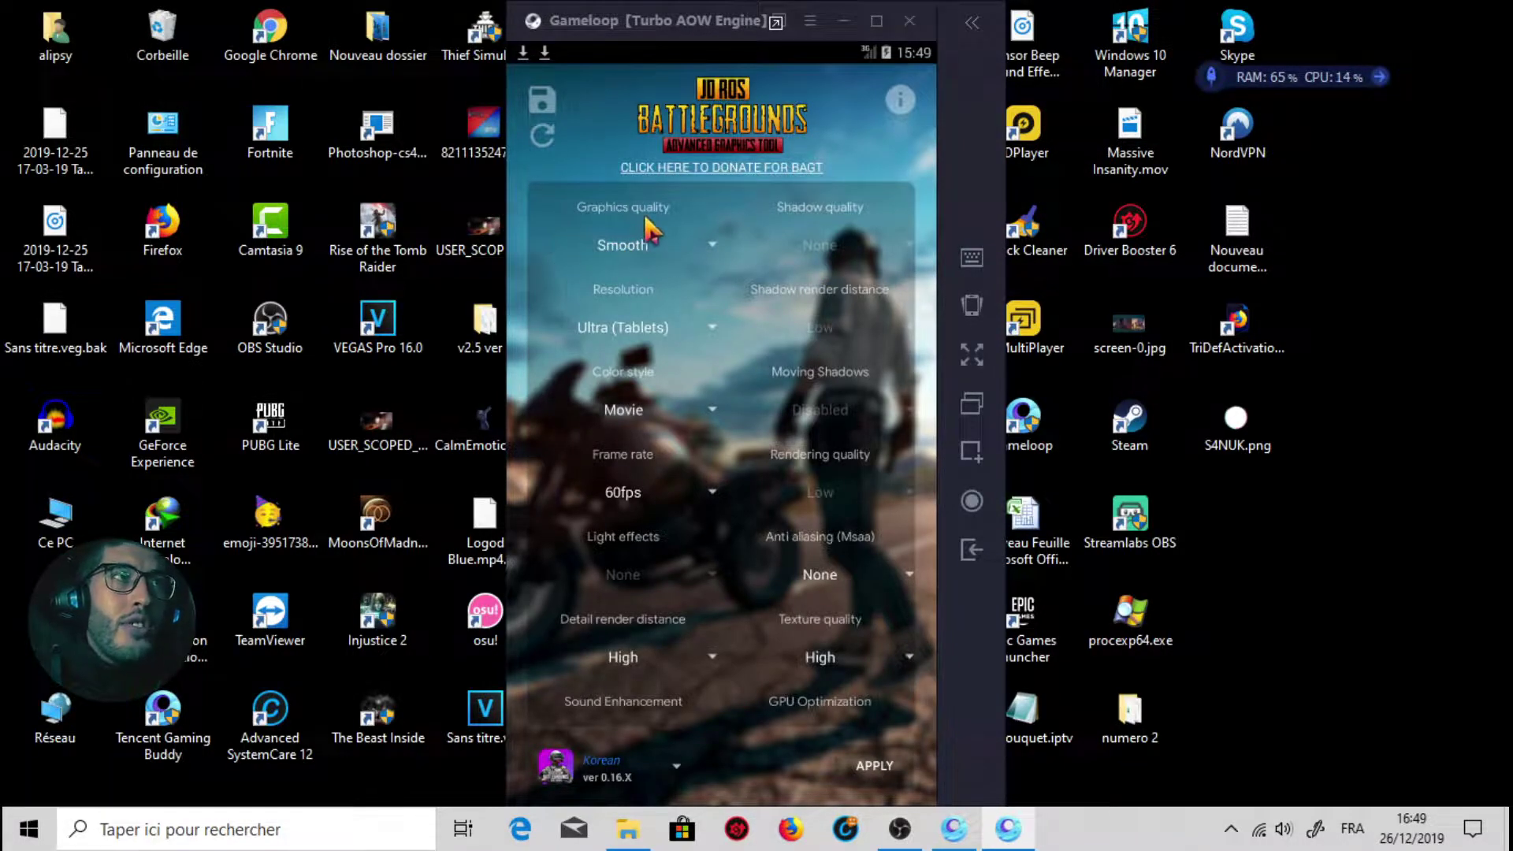
Set the graphics quality to Smooth and the resolution to Ultra (Tablets)
left_click(700, 249)
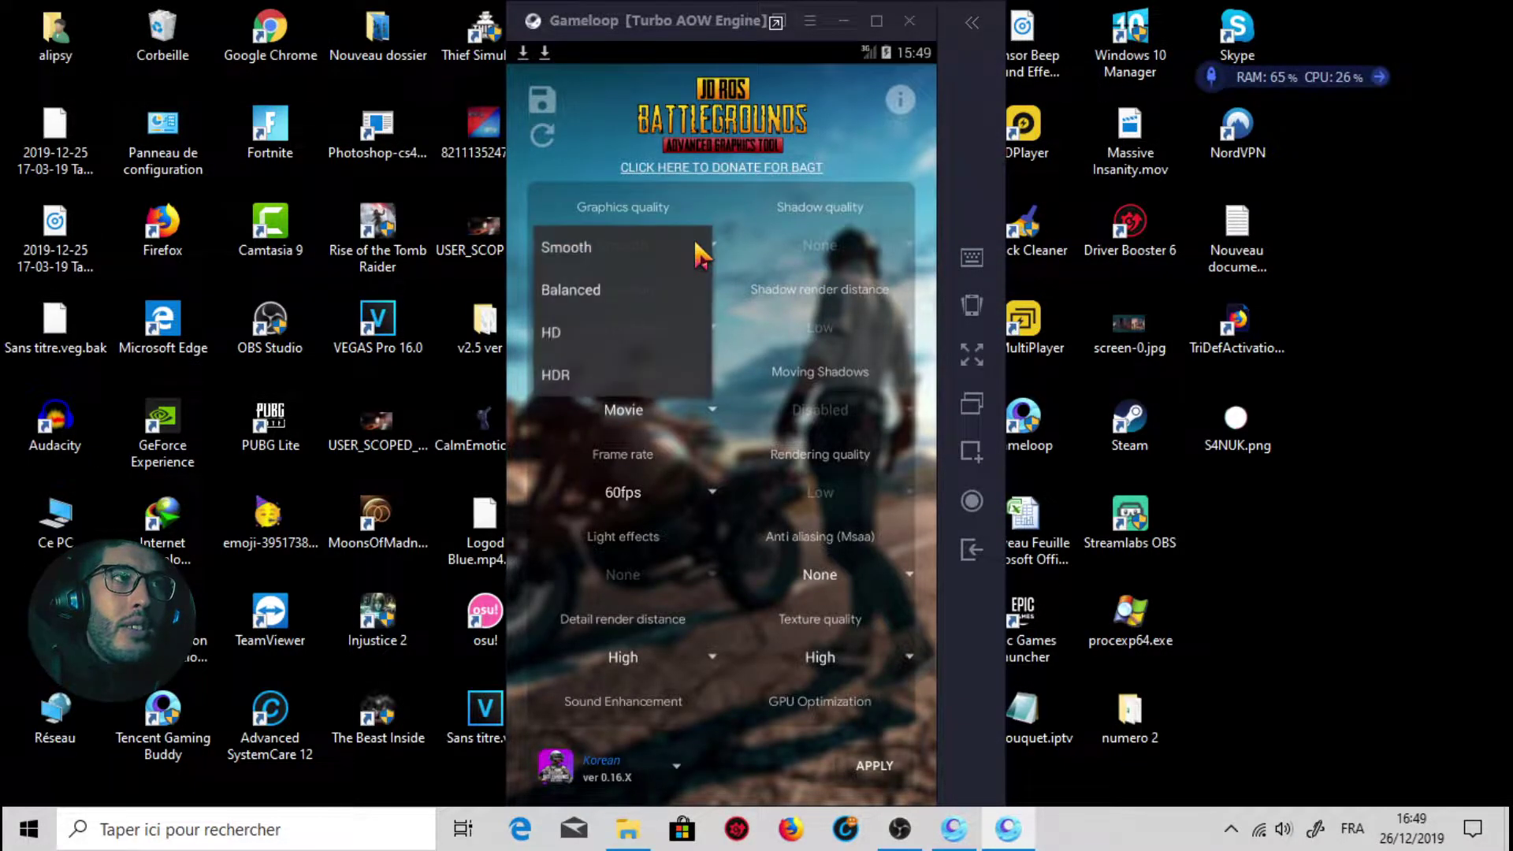
left_click(617, 252)
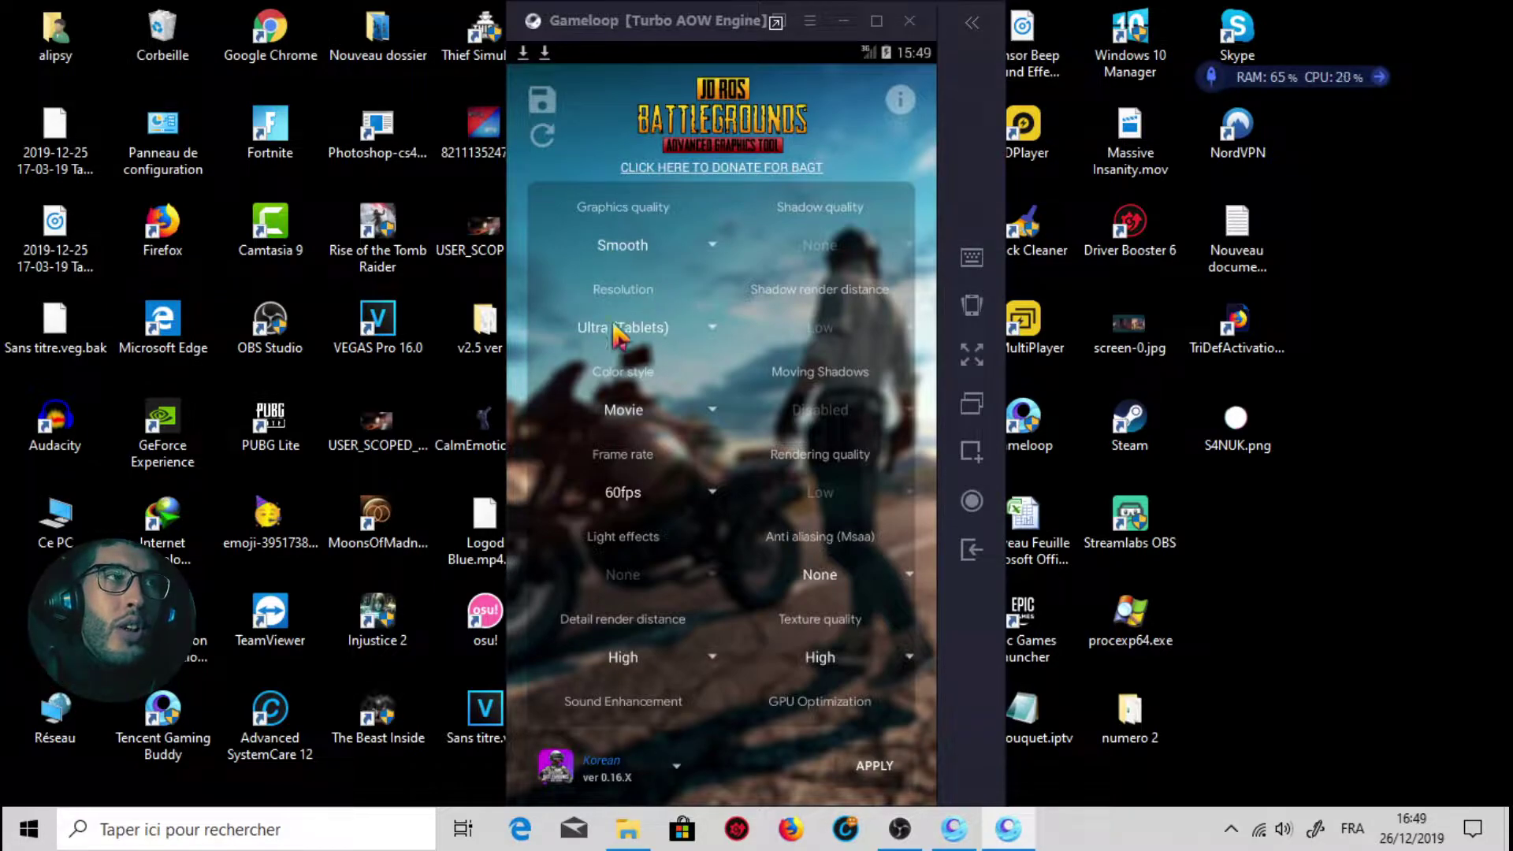
left_click(671, 335)
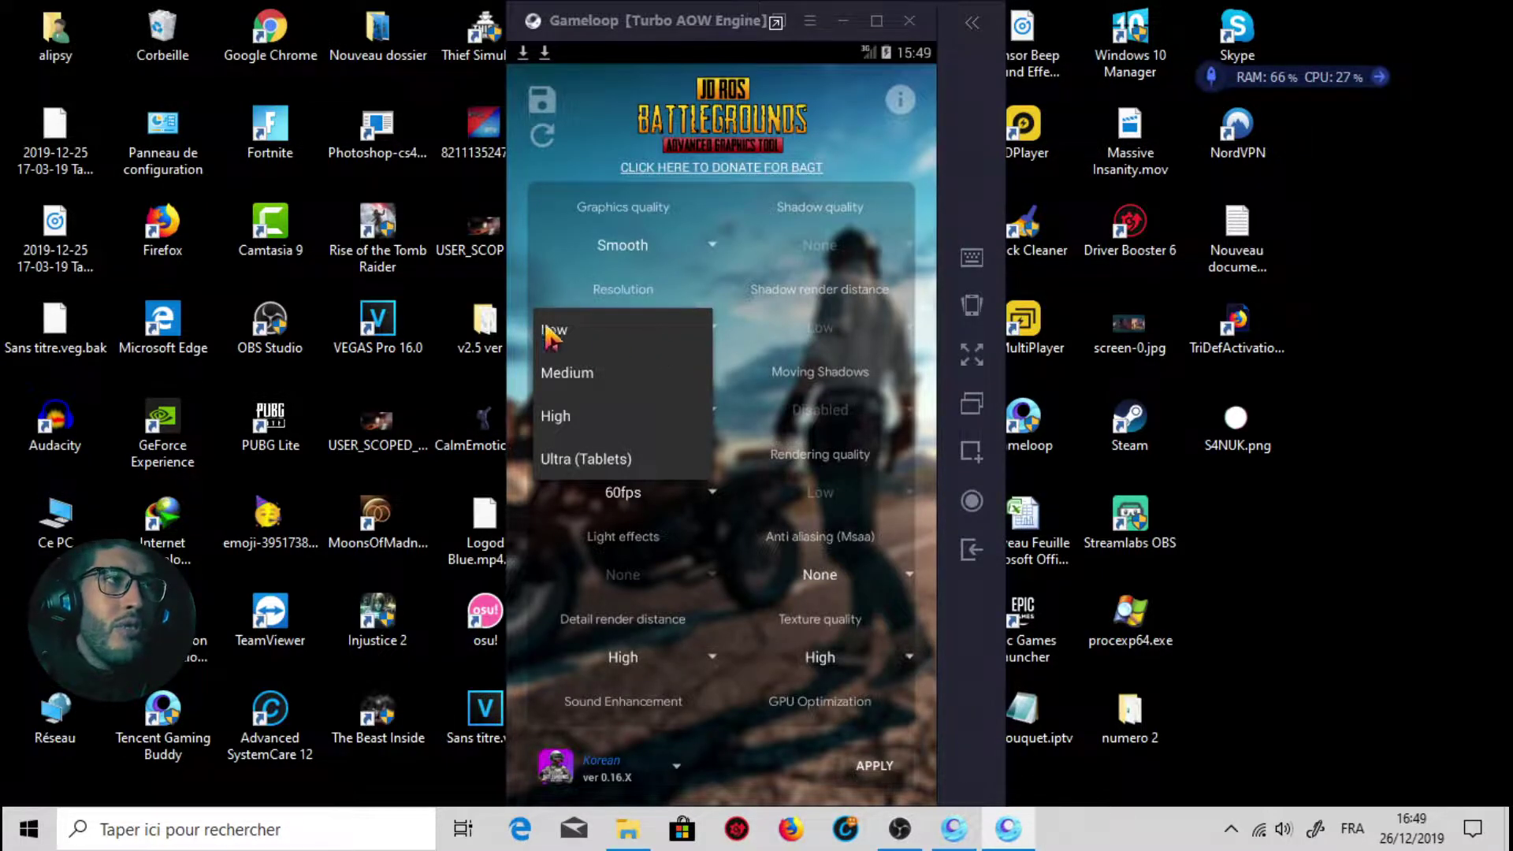
left_click(617, 468)
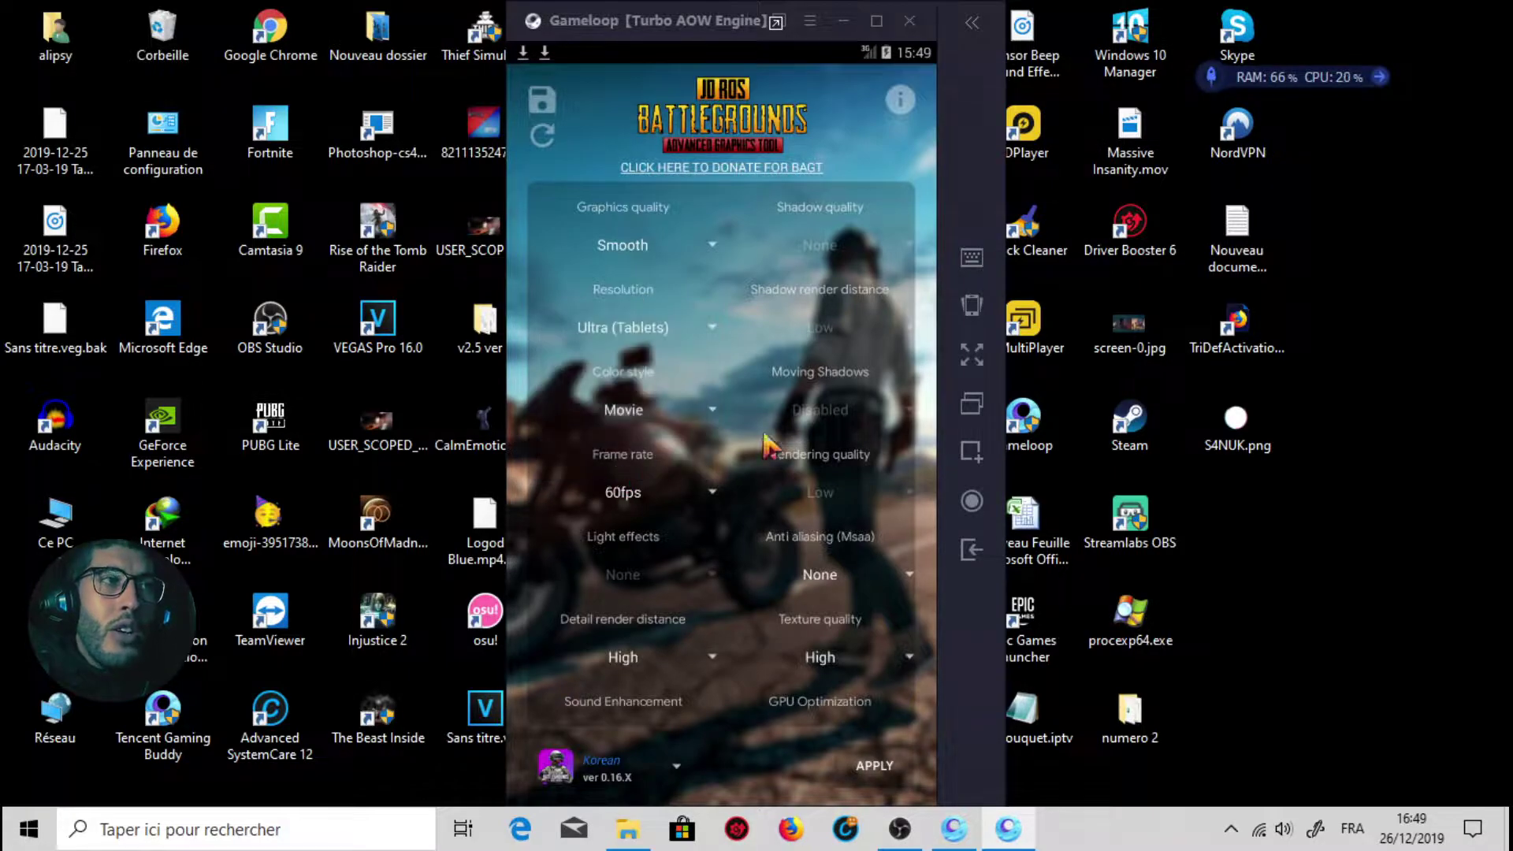
Set the color style to Movie and the frame rate to 60fps
left_click(671, 419)
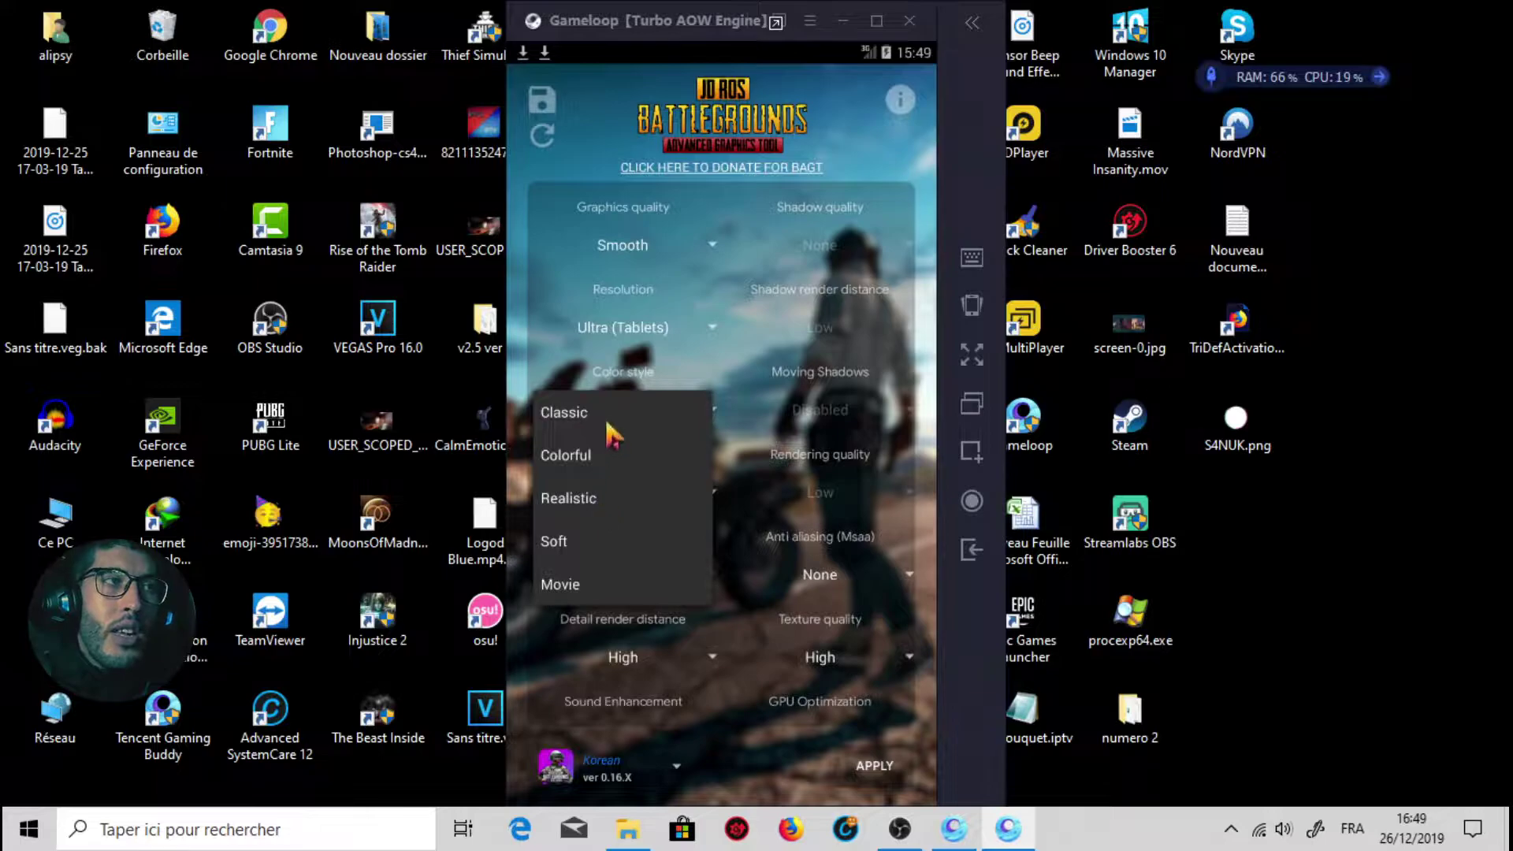
left_click(587, 585)
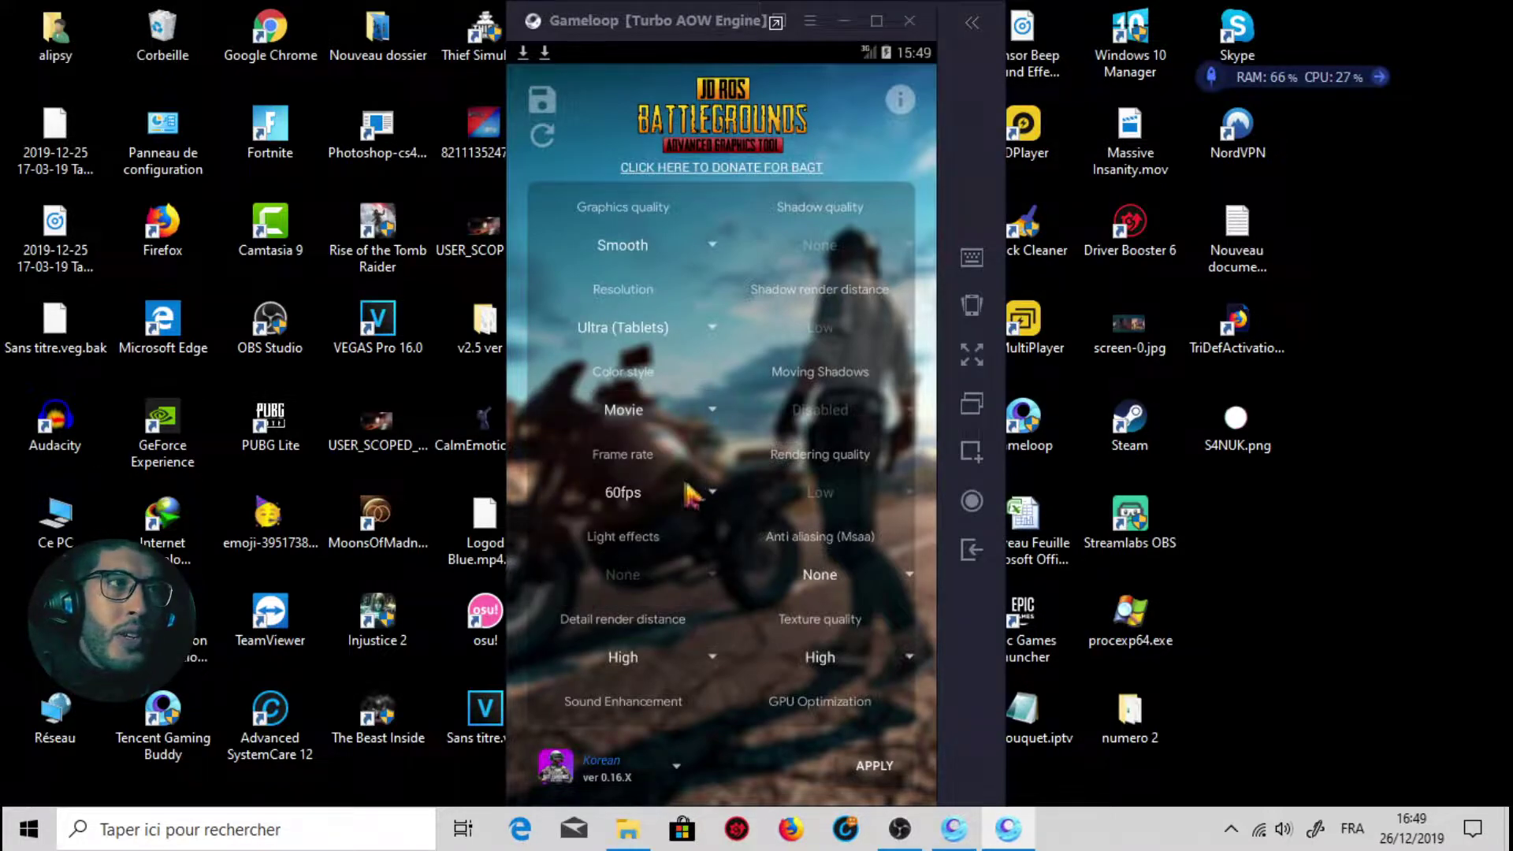
left_click(694, 503)
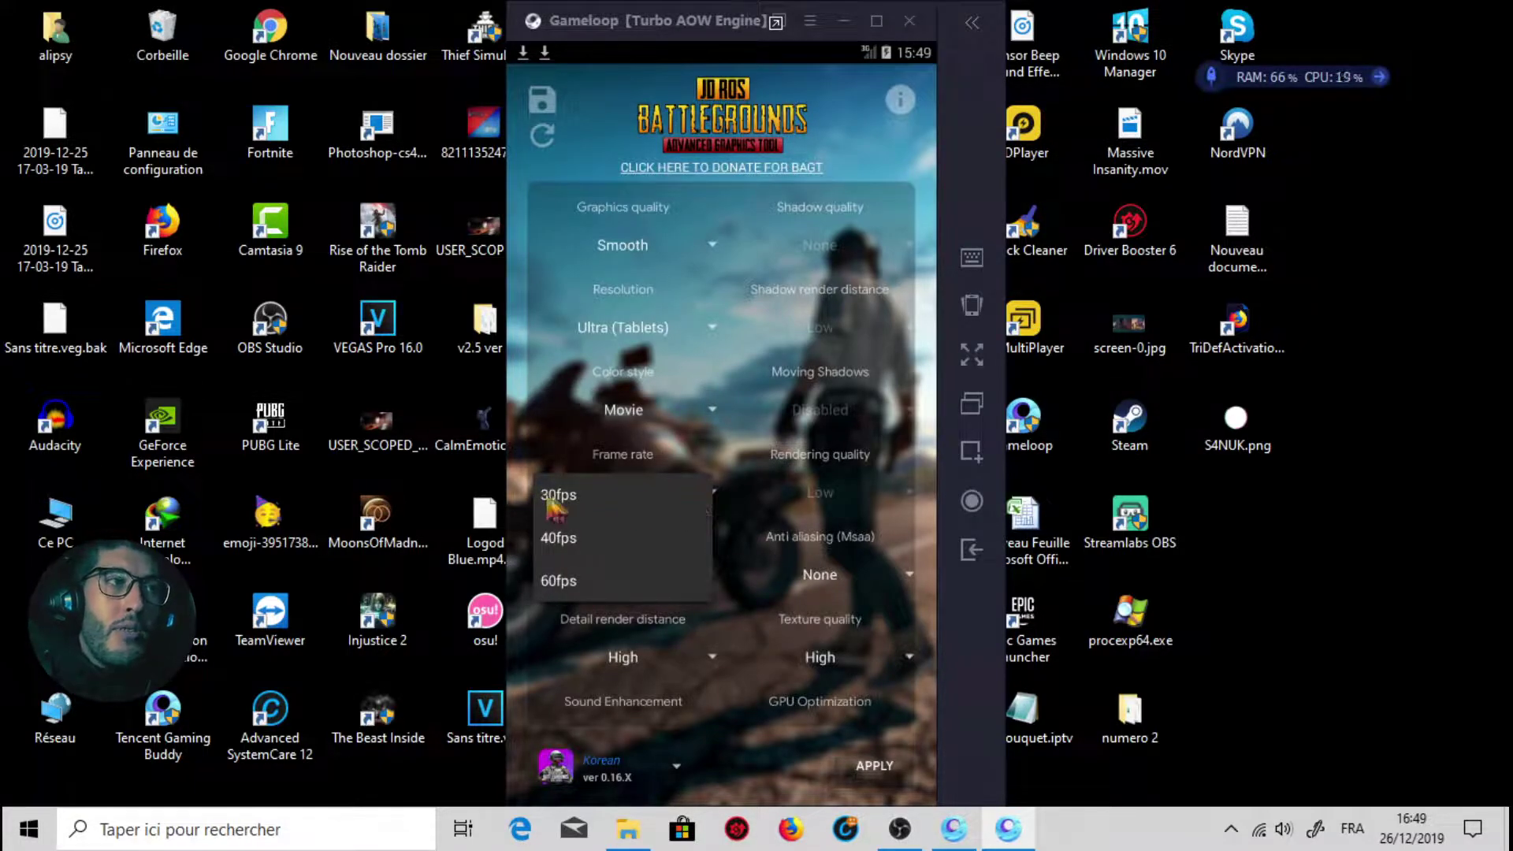
left_click(576, 588)
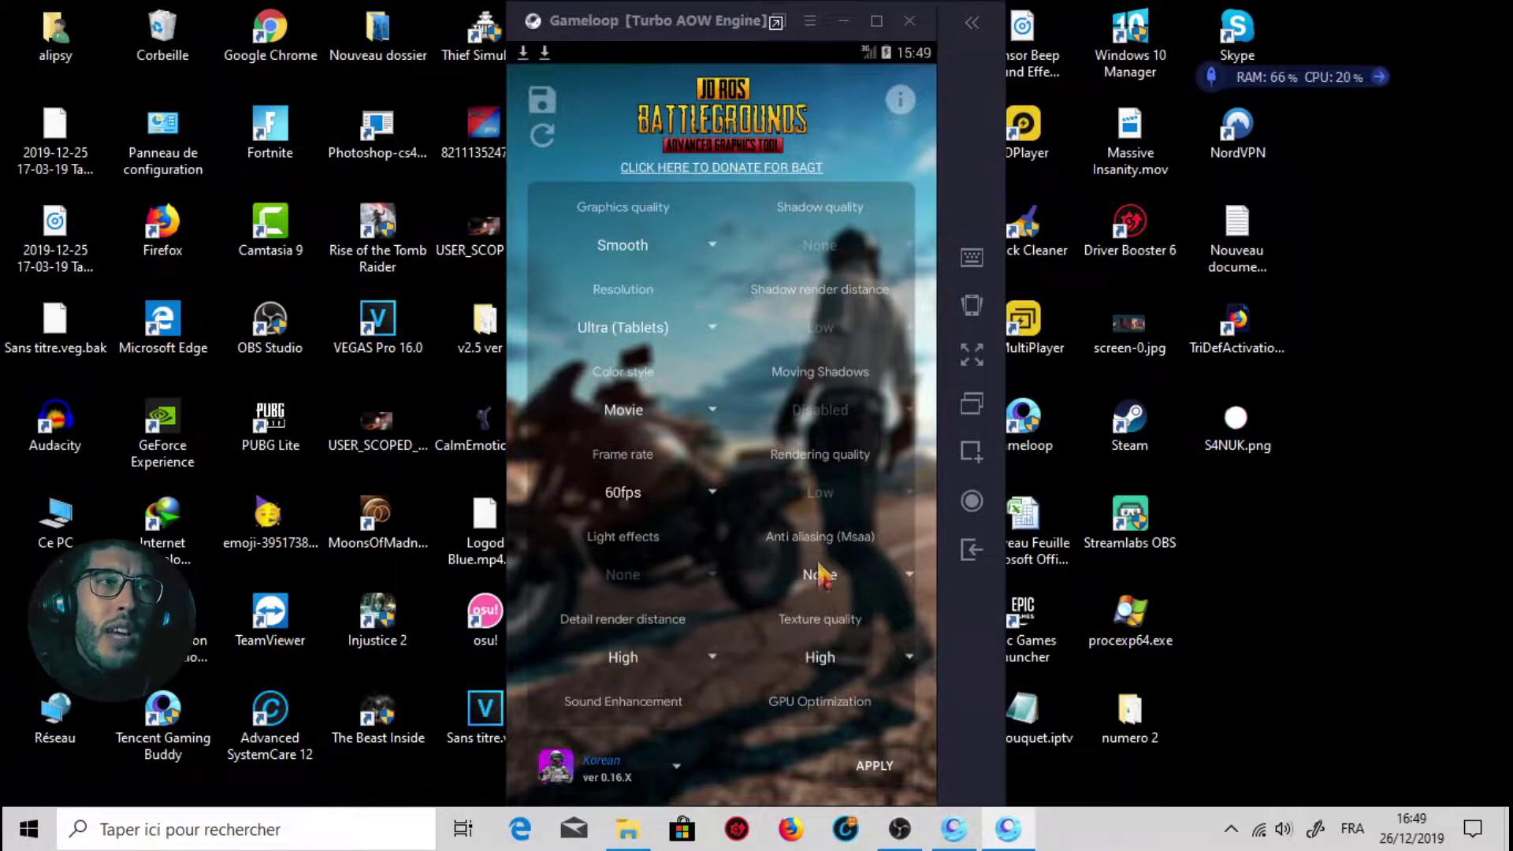
Check which levels are offered for Sound Enhancement and leave the list without choosing one
left_click_drag(776, 588, 767, 472)
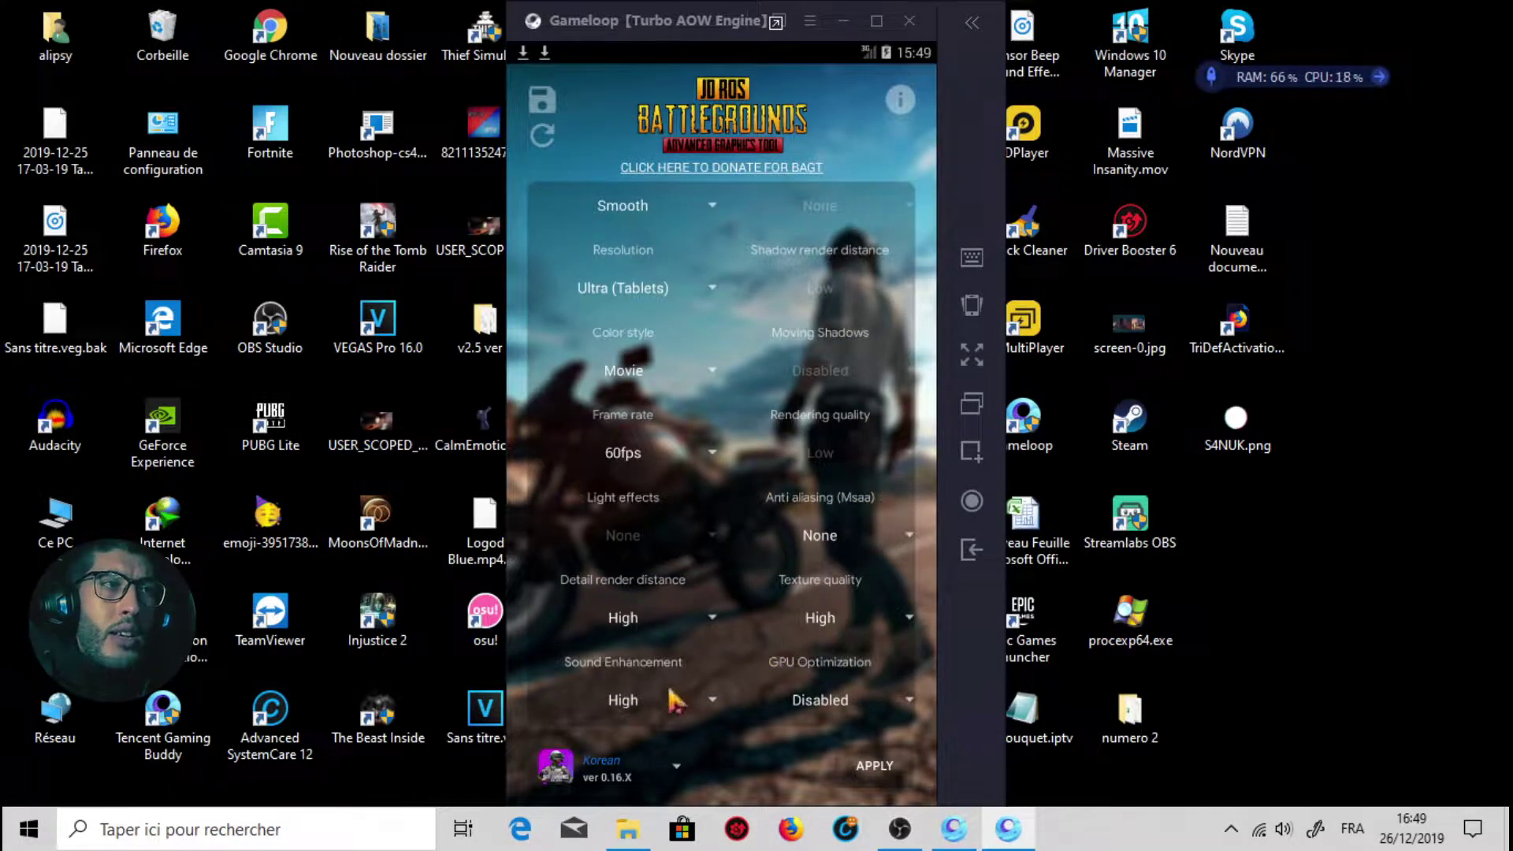
left_click(691, 699)
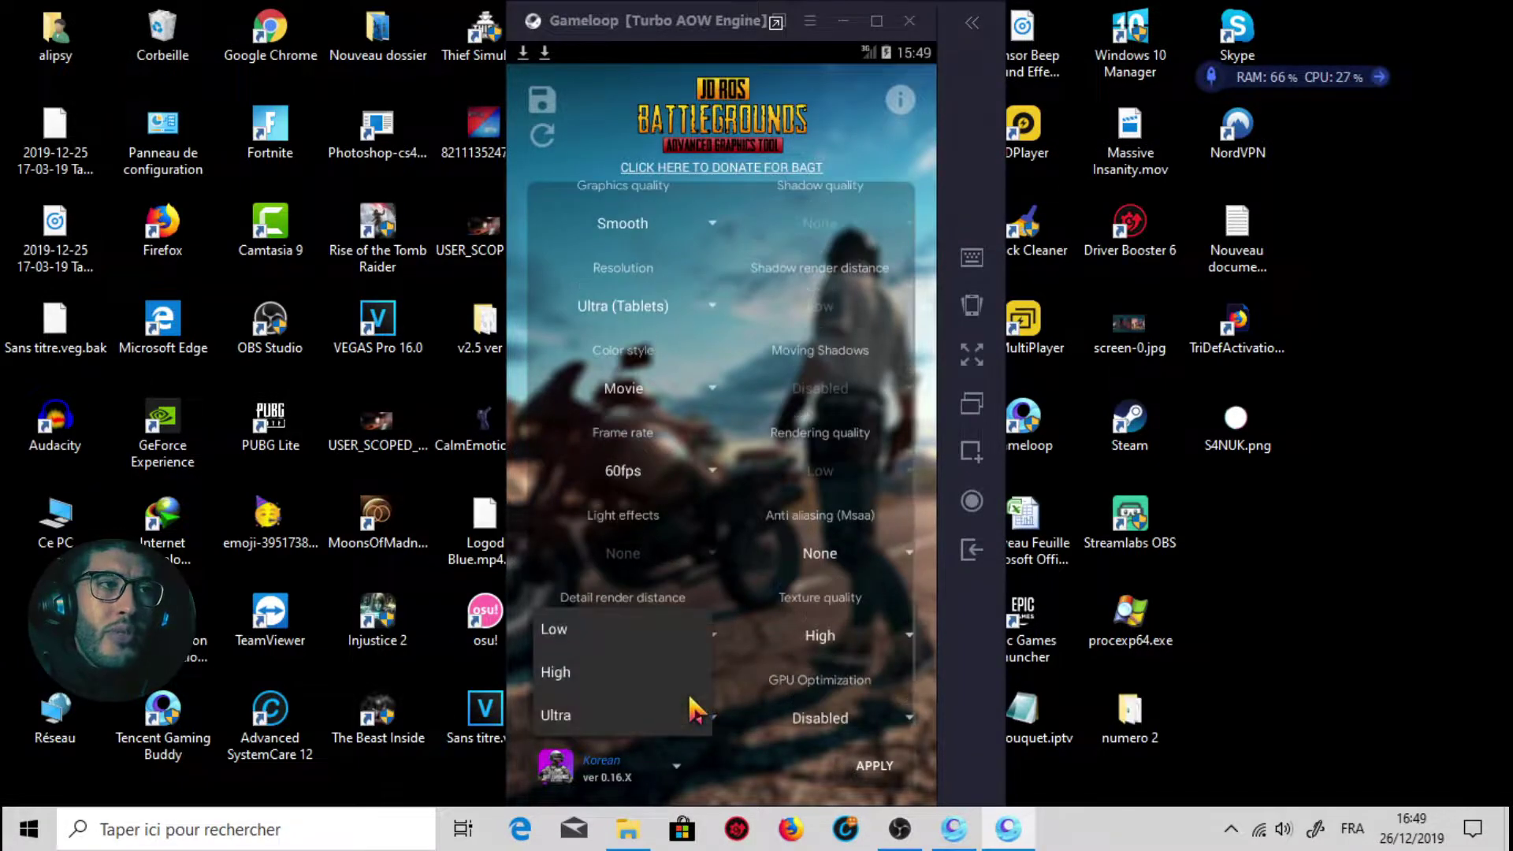
left_click(750, 716)
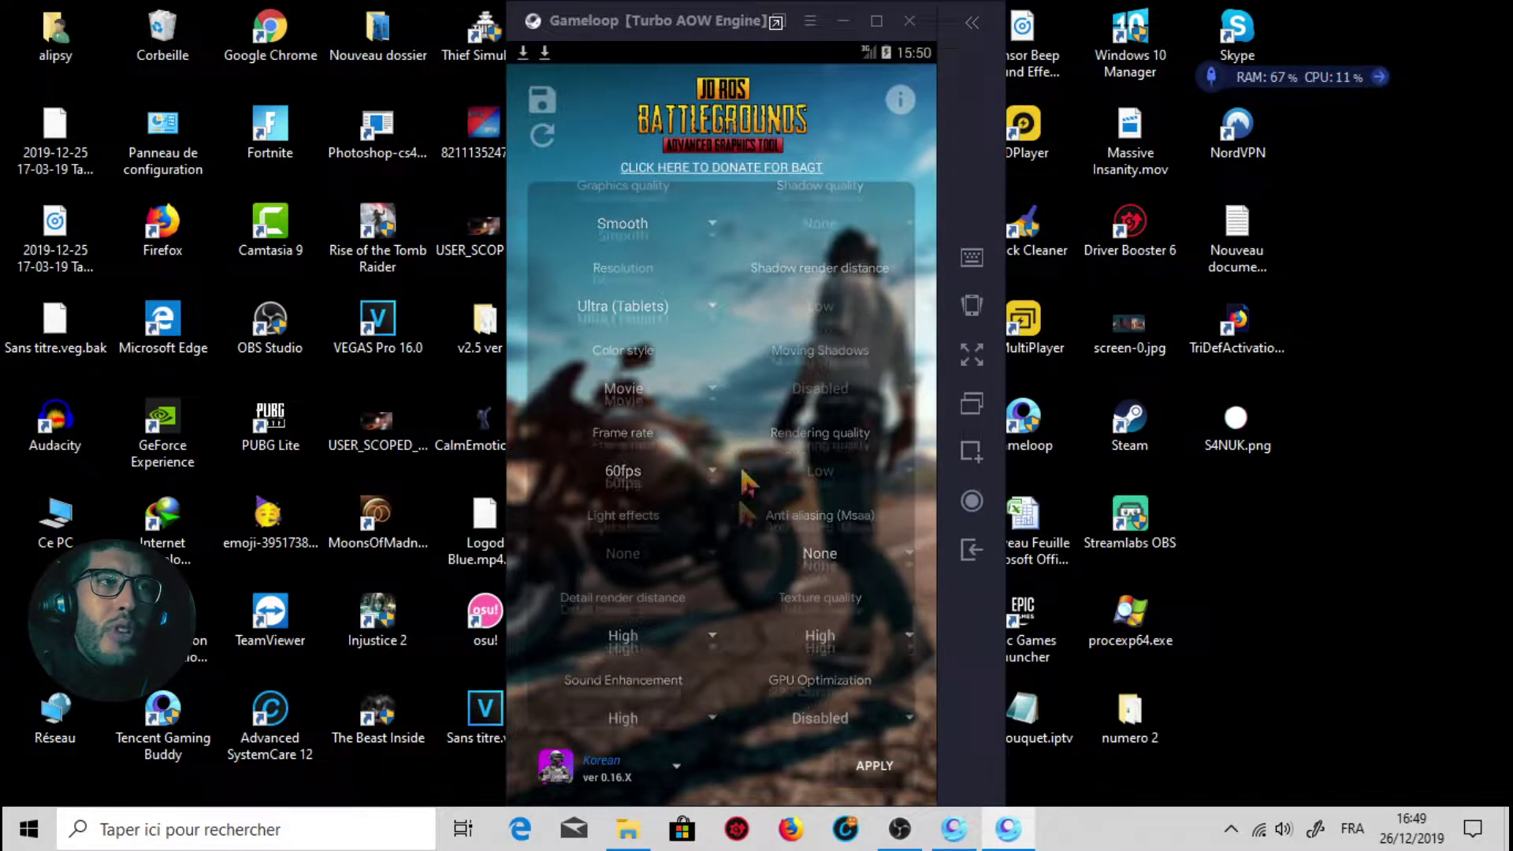
Set the graphics quality to HDR and the shadow quality to Low
left_click_drag(746, 480, 743, 612)
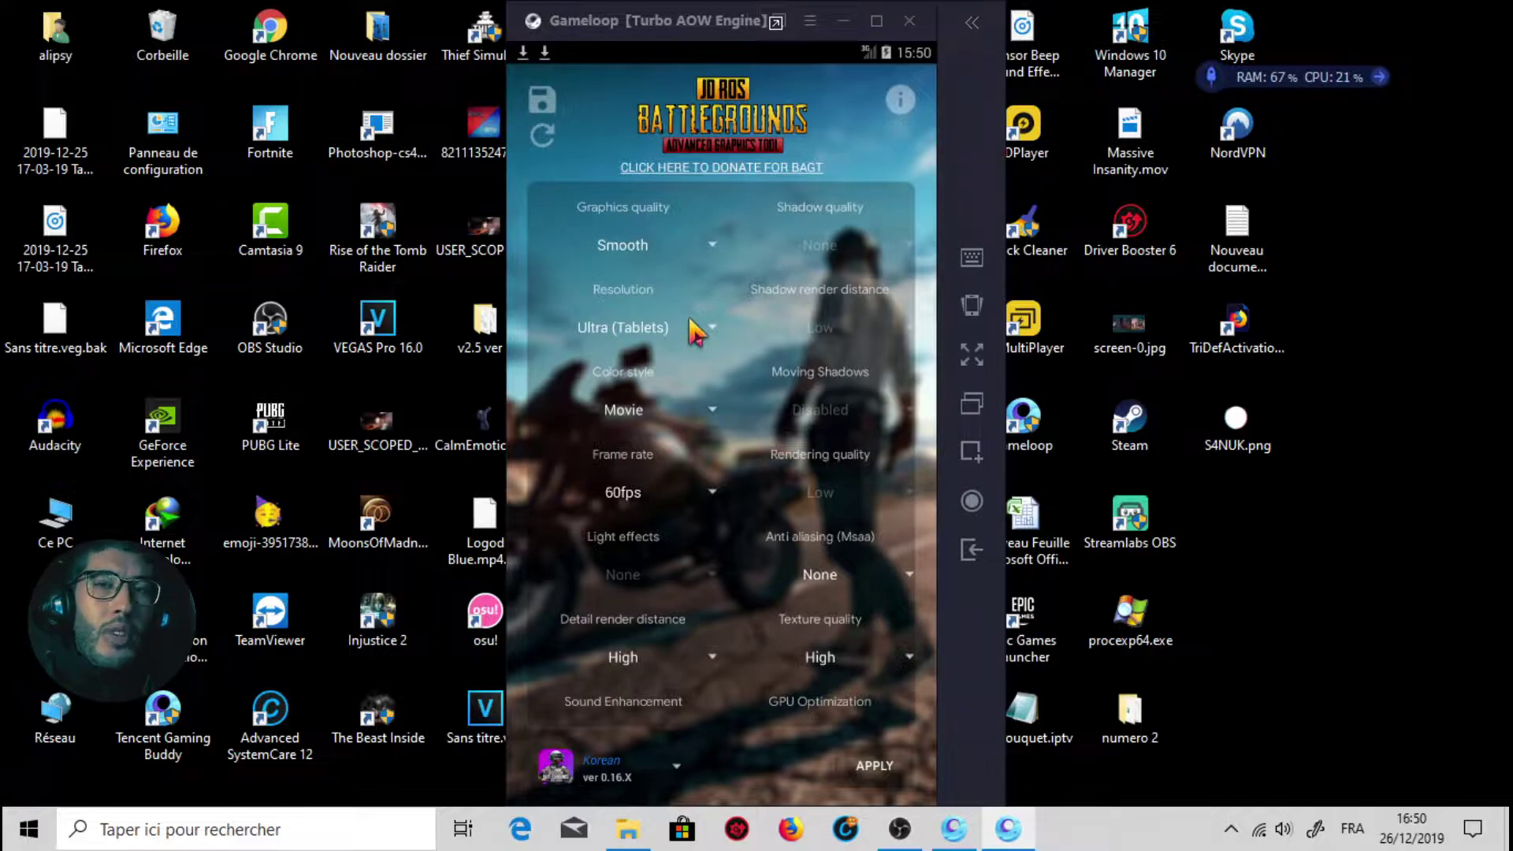
left_click(695, 248)
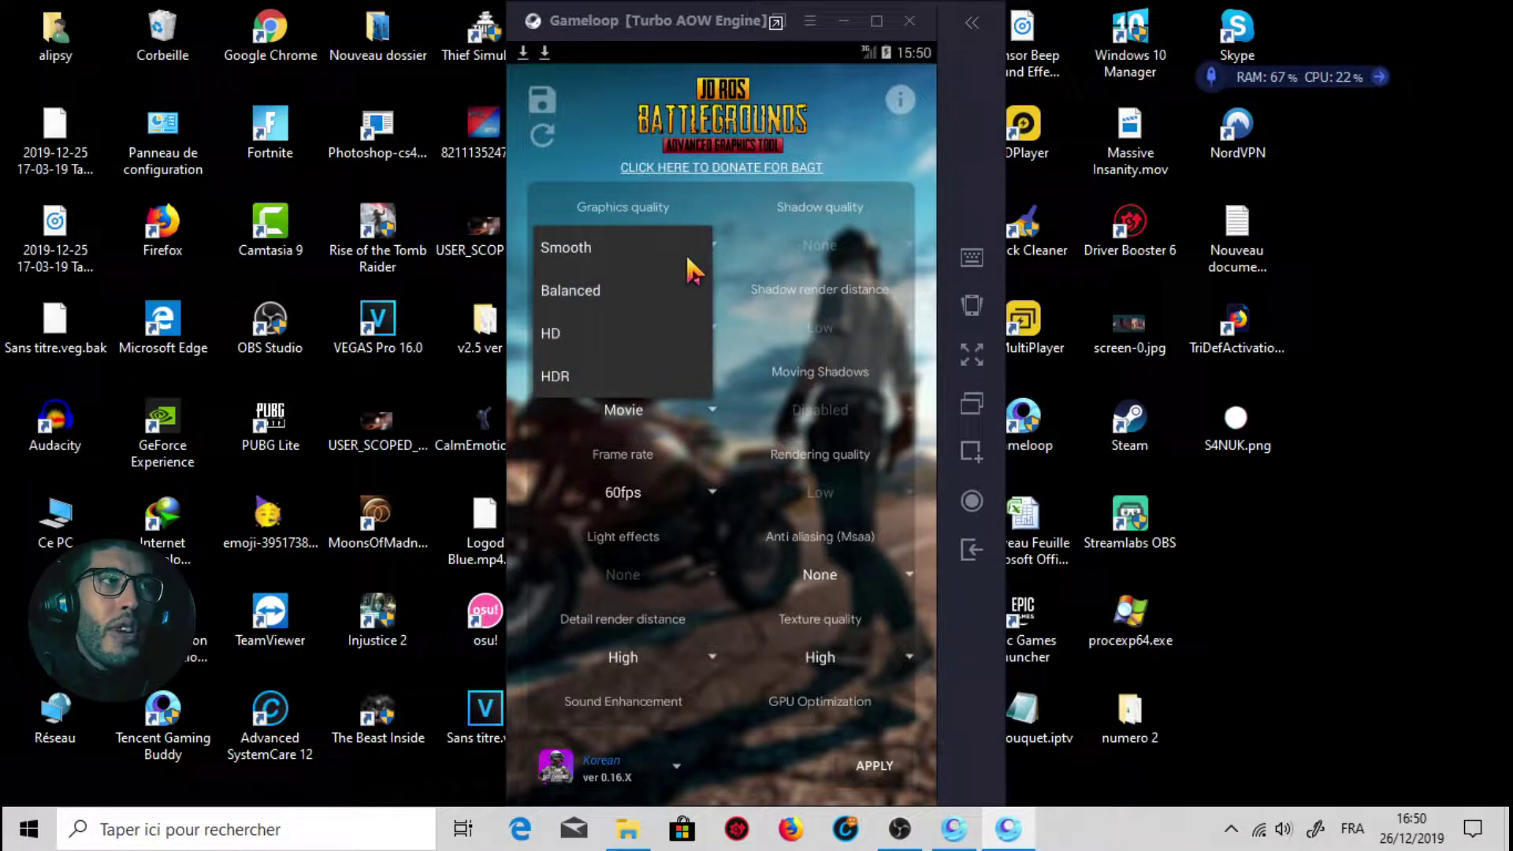
left_click(593, 379)
left_click(858, 254)
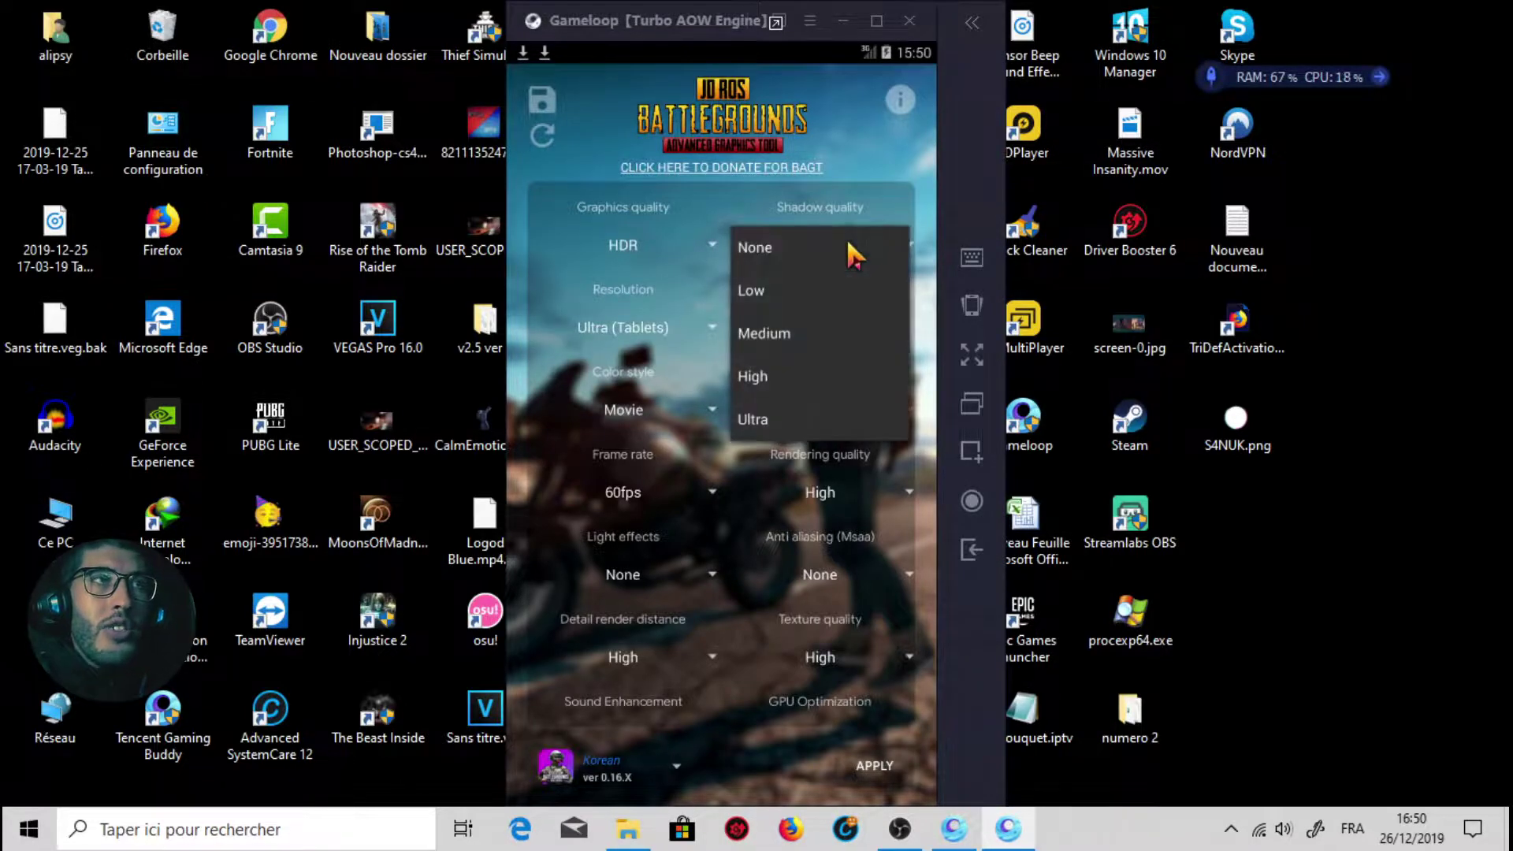
left_click(786, 301)
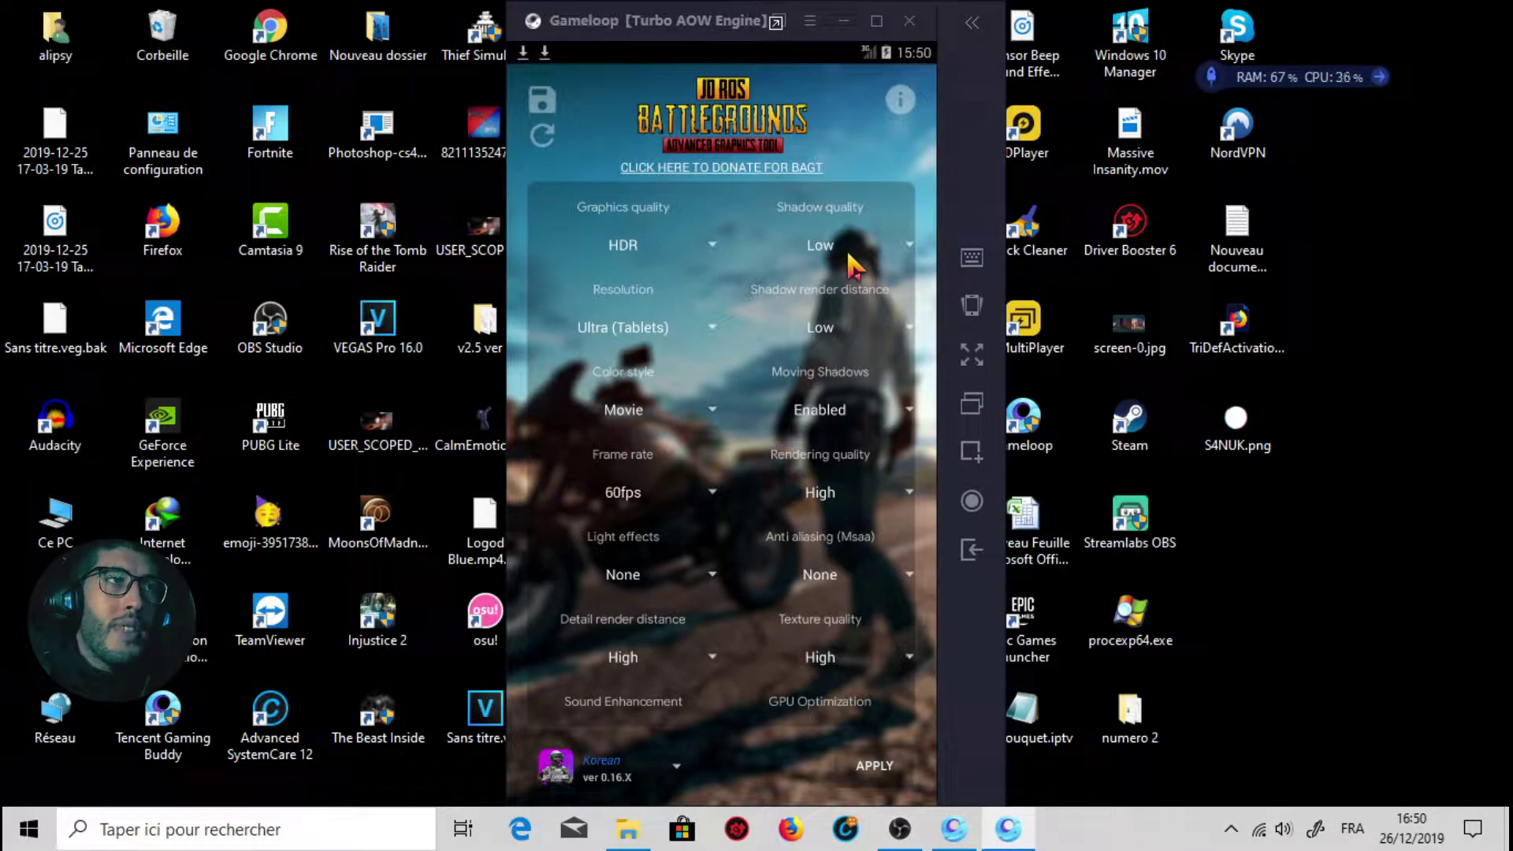
Set the shadow render distance to Low and the light effects to High
left_click(877, 338)
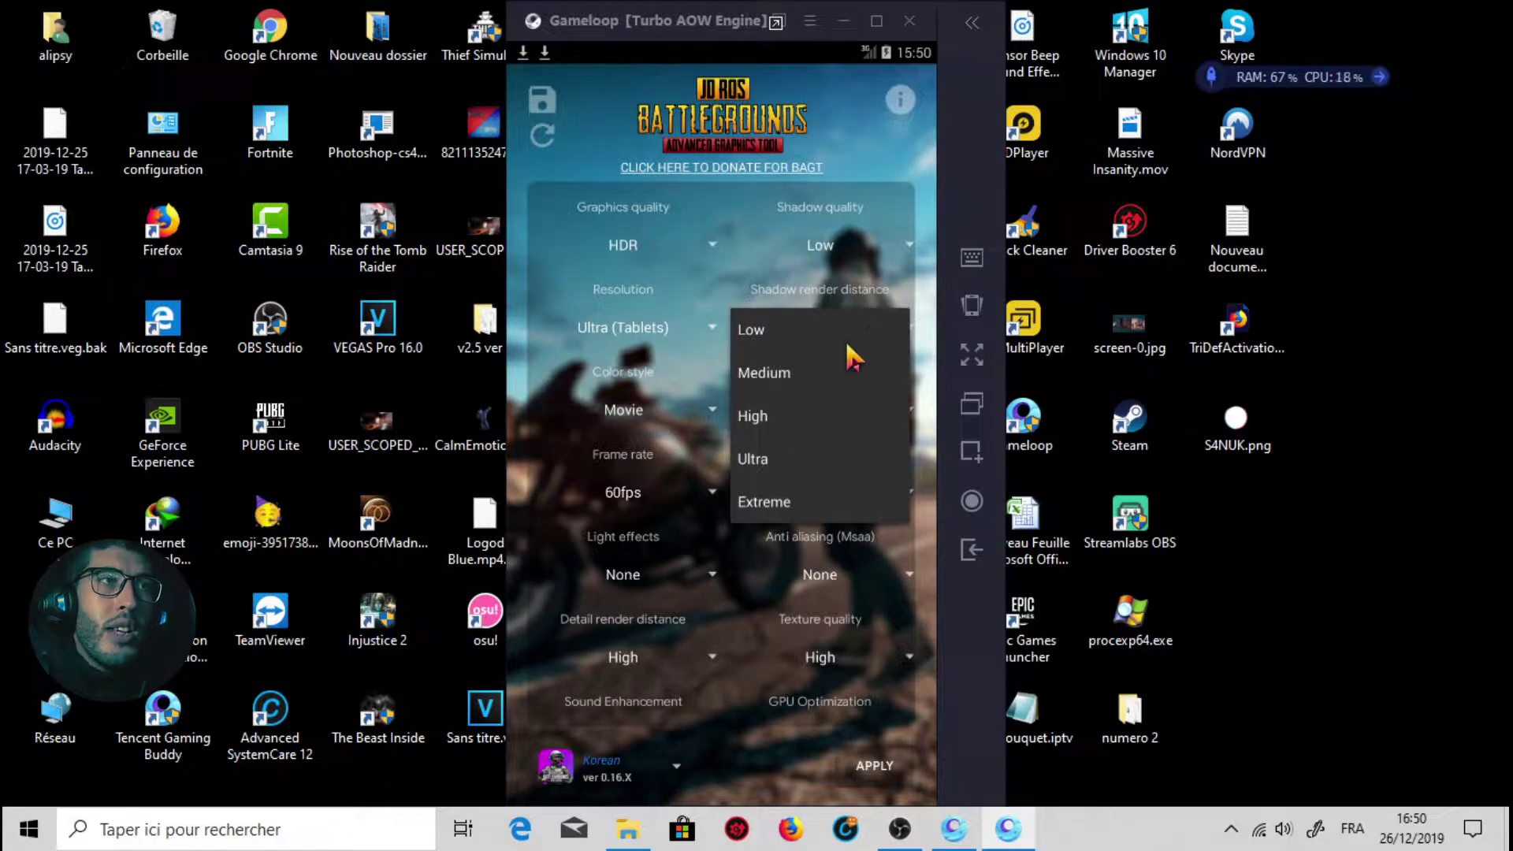
left_click(844, 331)
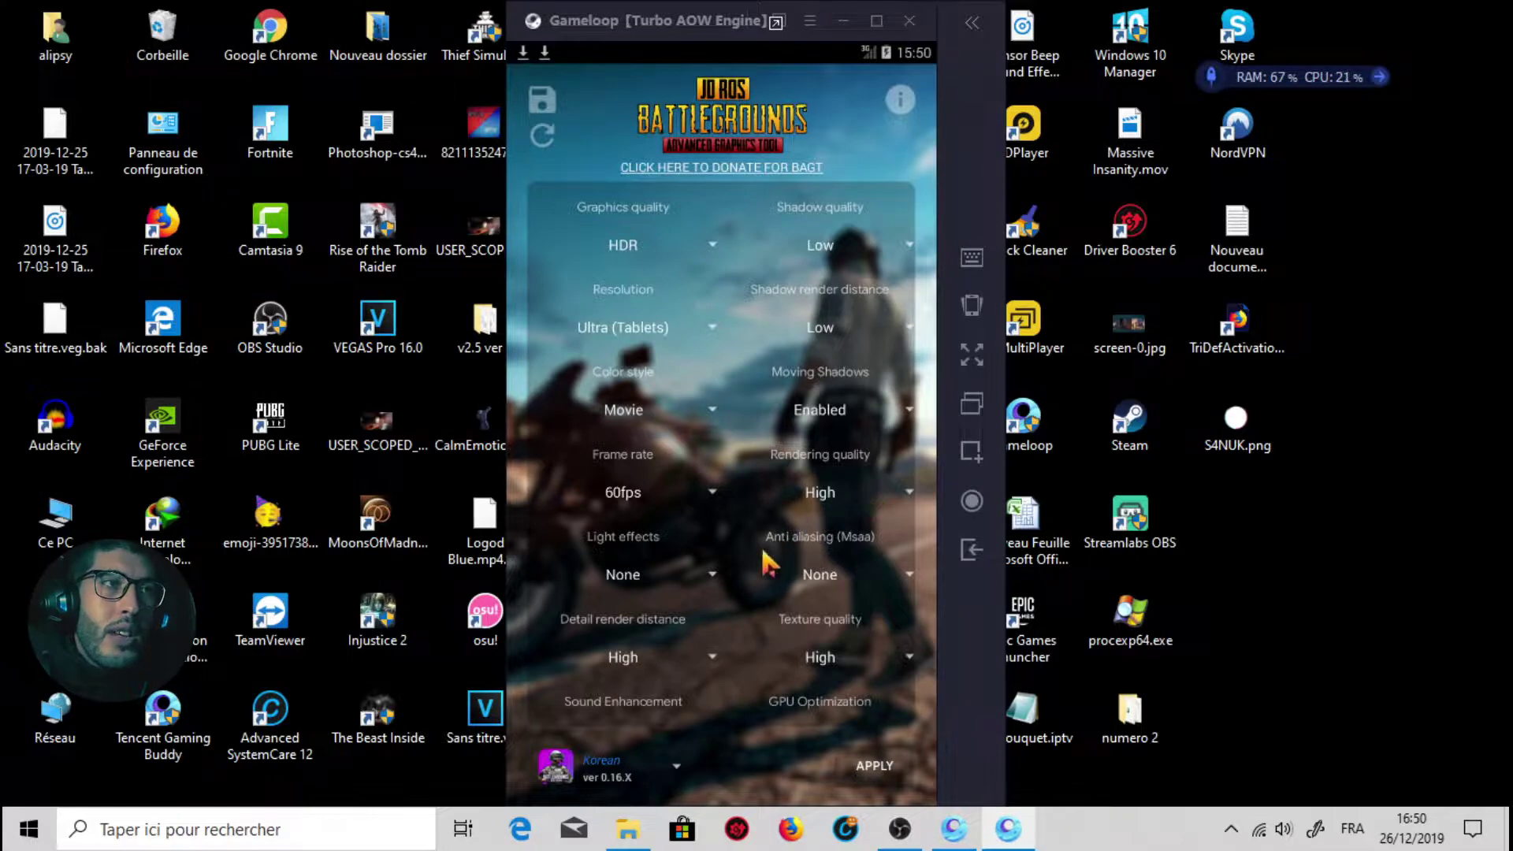
left_click_drag(763, 551, 744, 416)
left_click(690, 536)
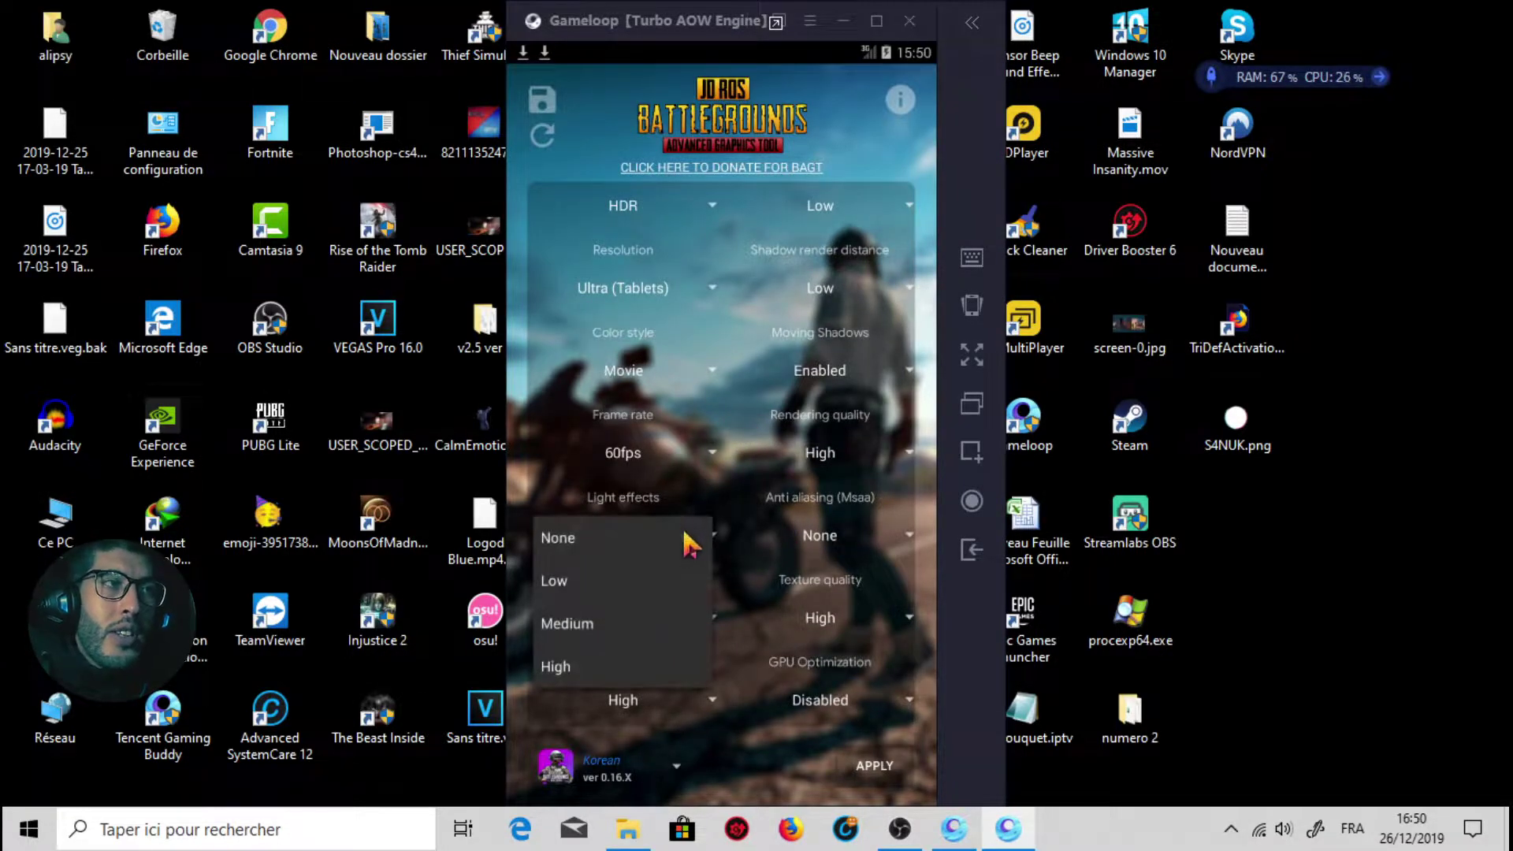
left_click(599, 666)
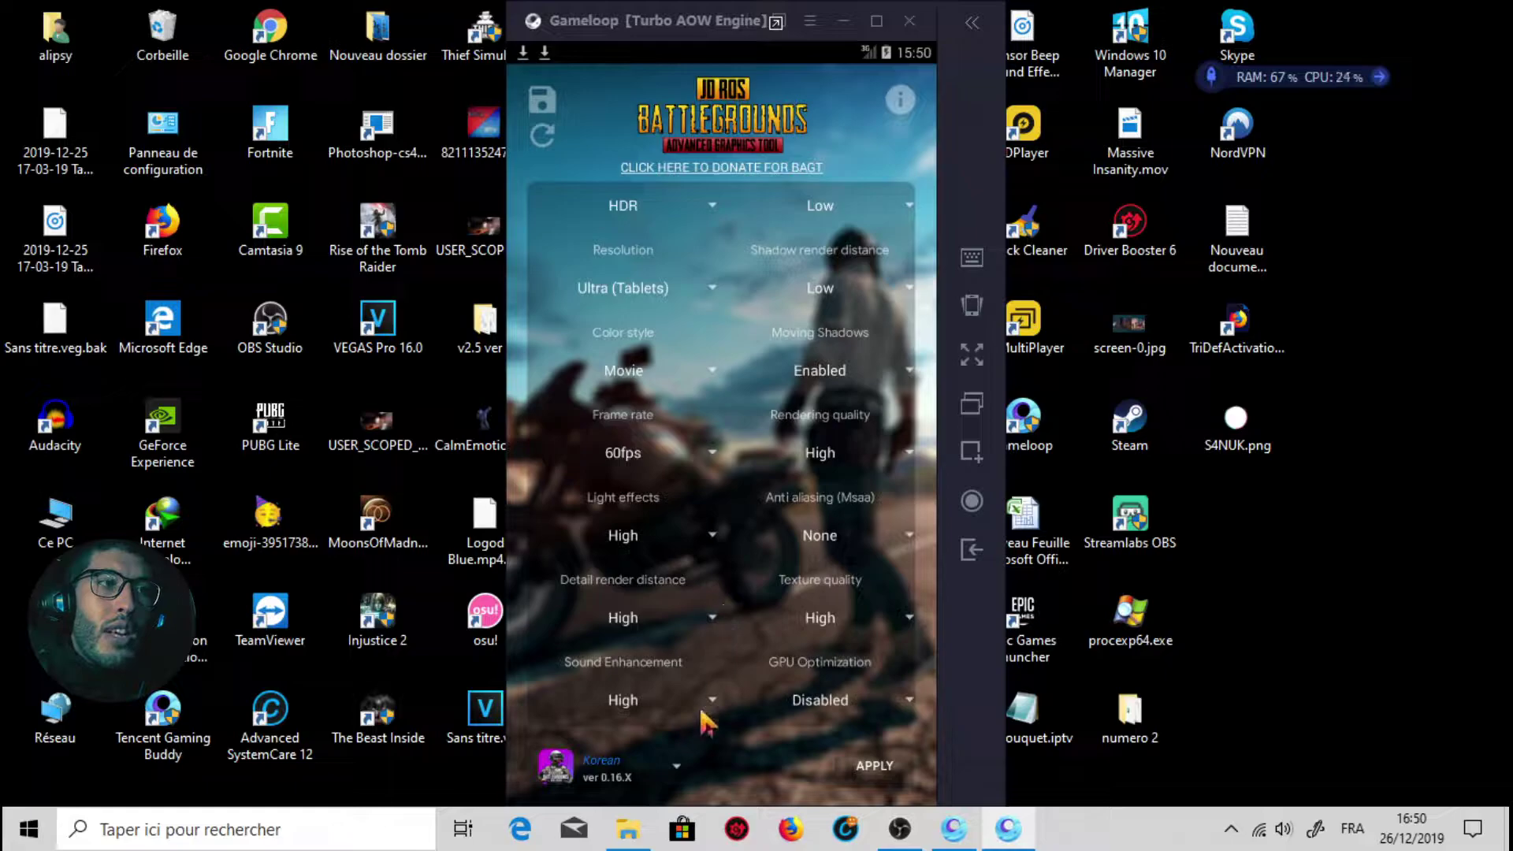
Review the list of supported game versions and select Korean, ver 0.16.X, as the target
left_click(682, 772)
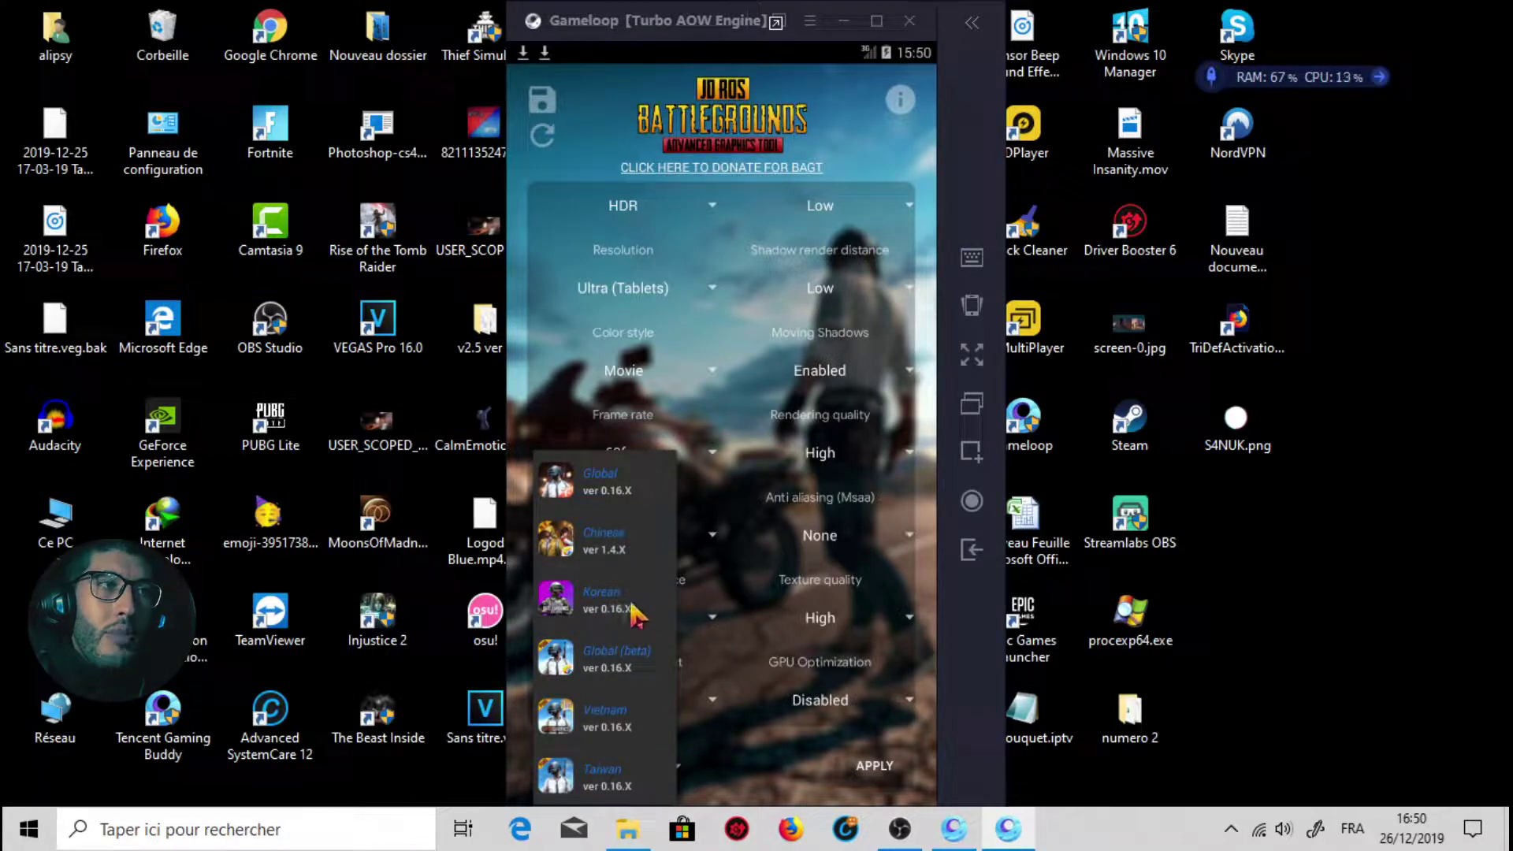
left_click(611, 623)
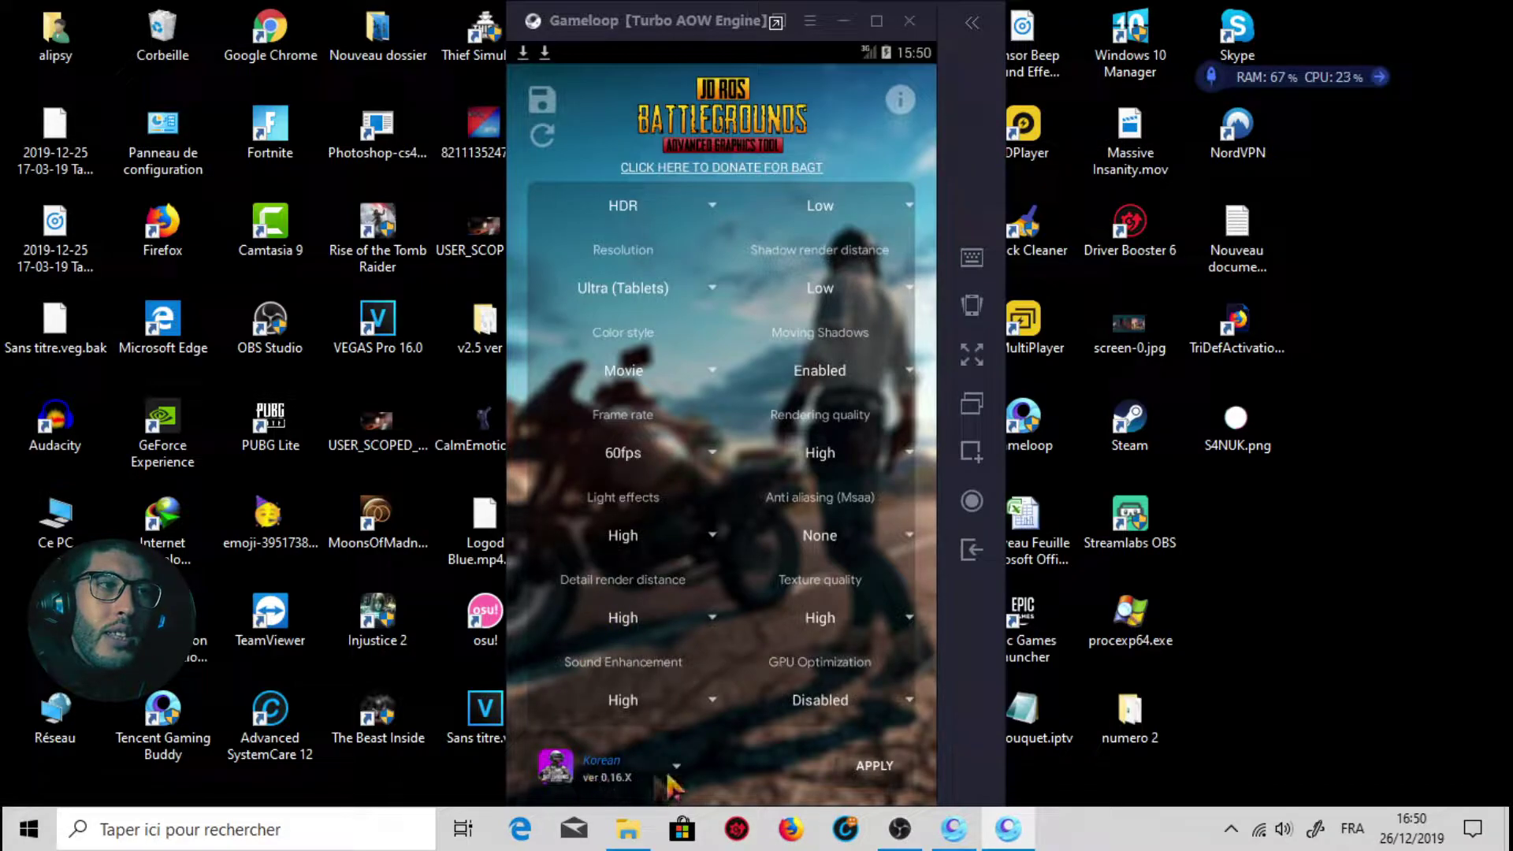
left_click(624, 778)
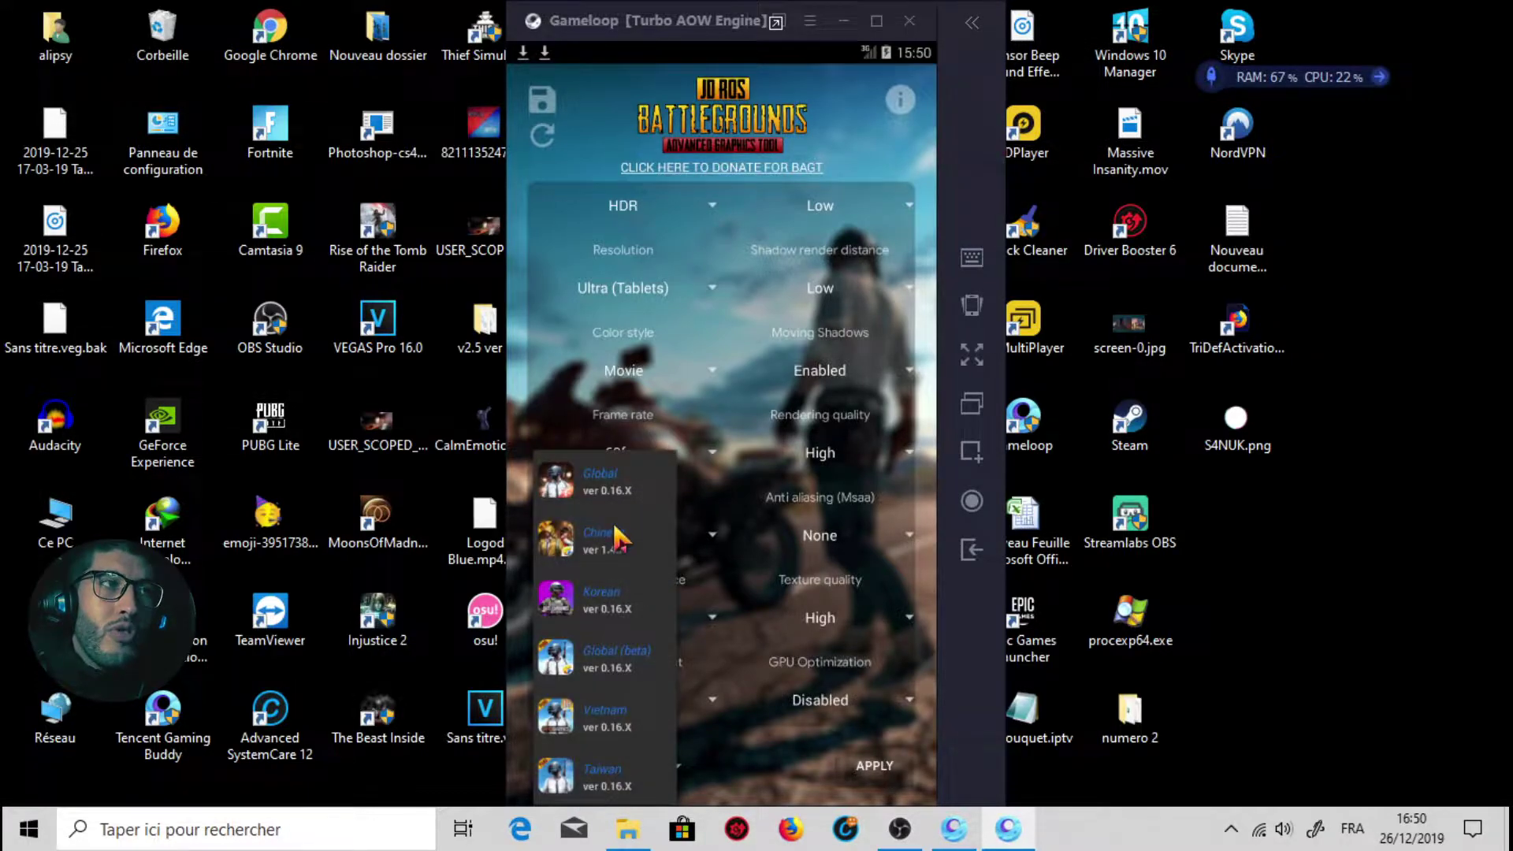
left_click(623, 607)
Set the graphics quality to Smooth
scroll(745, 359, "up", 1)
left_click(693, 260)
left_click(658, 248)
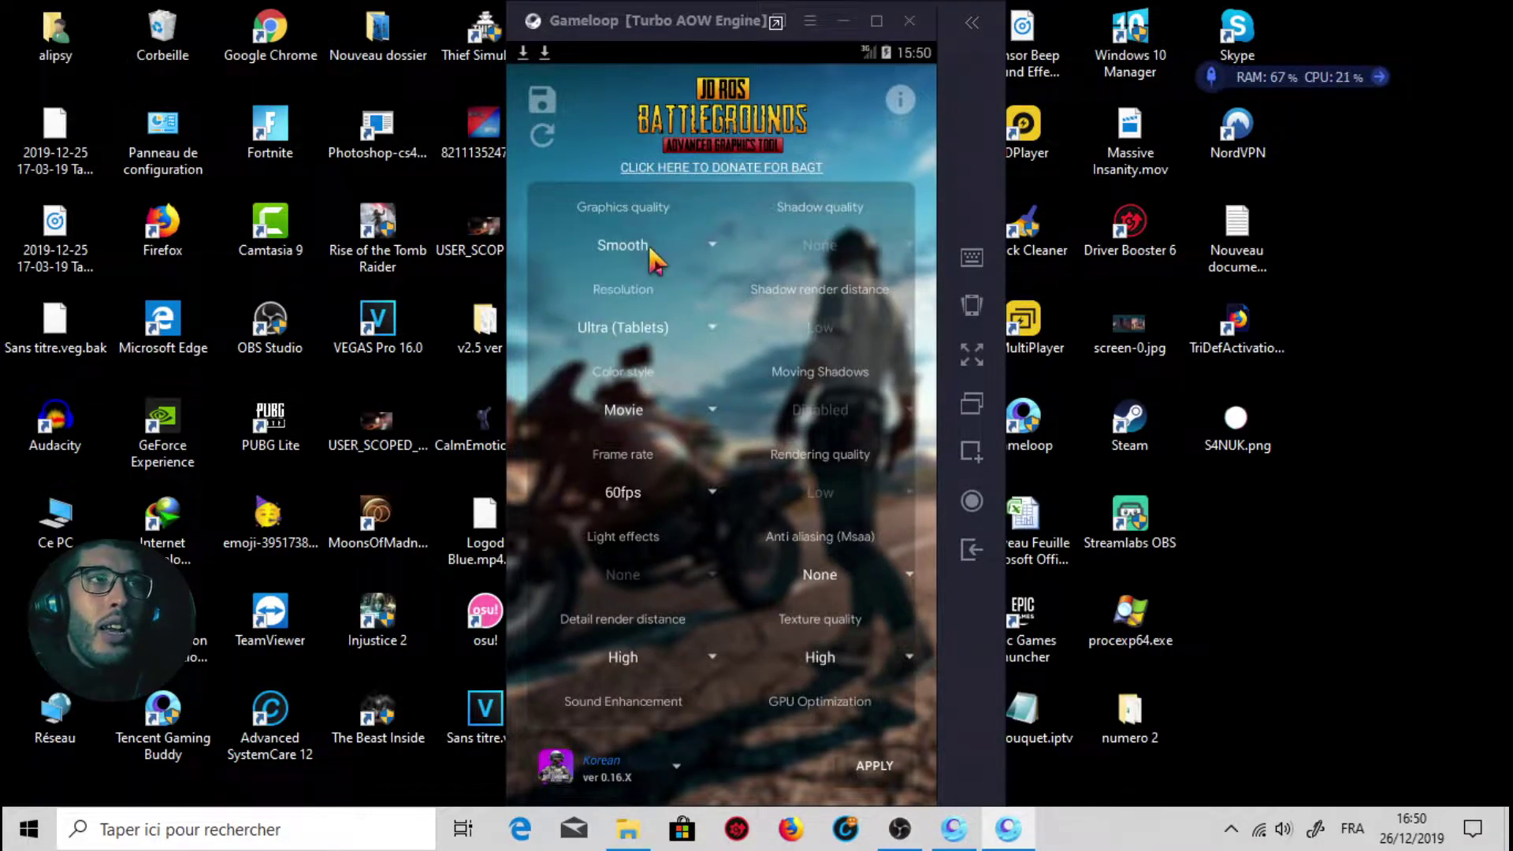
scroll(755, 434, "down", 1)
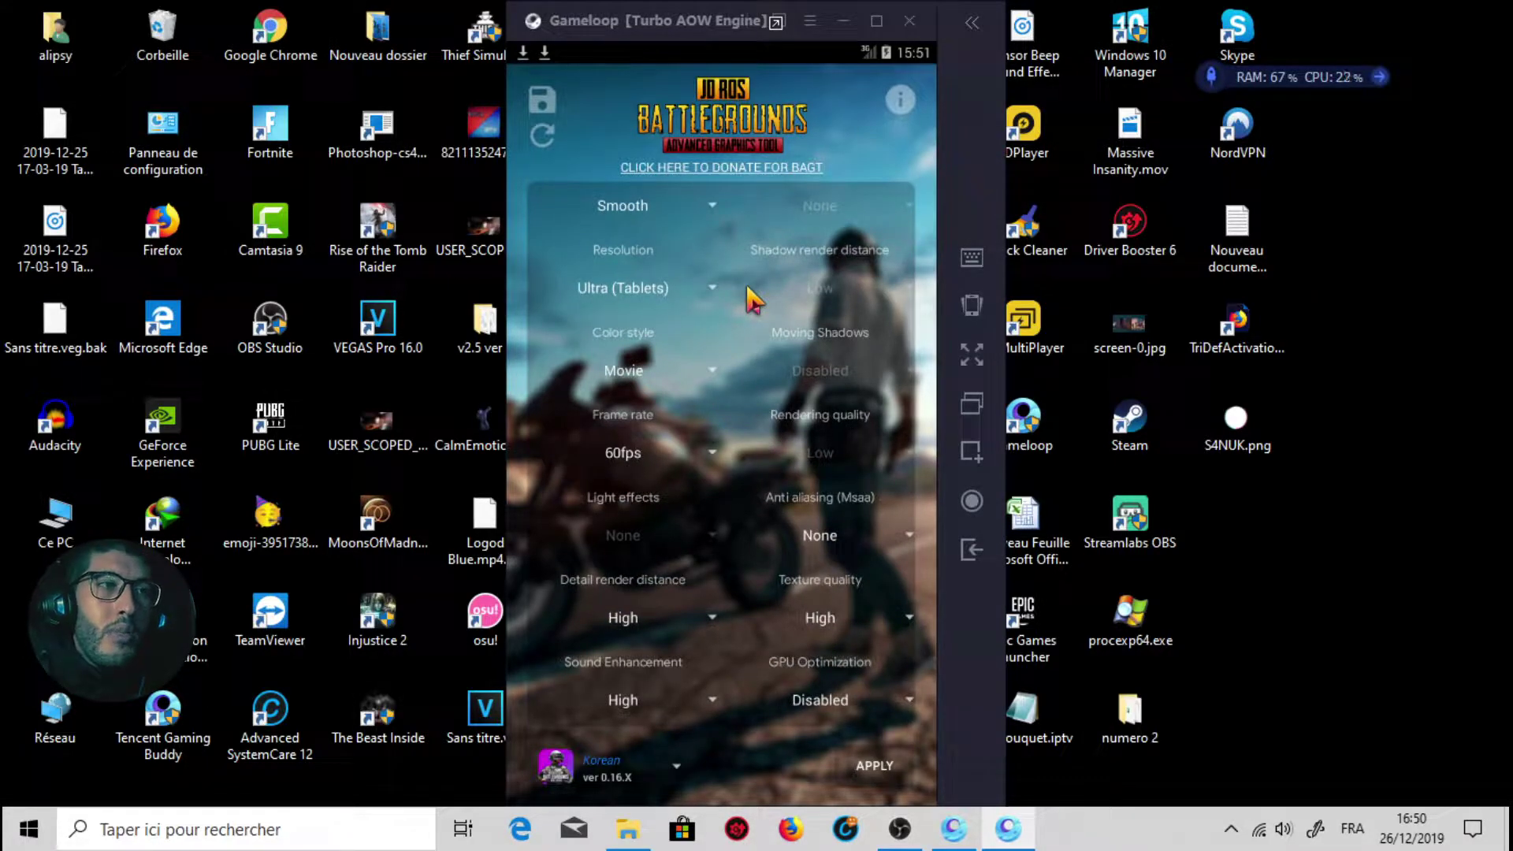
Apply the graphics settings, dismissing the full-screen advertisement, and run the Korean version of the game
left_click(546, 100)
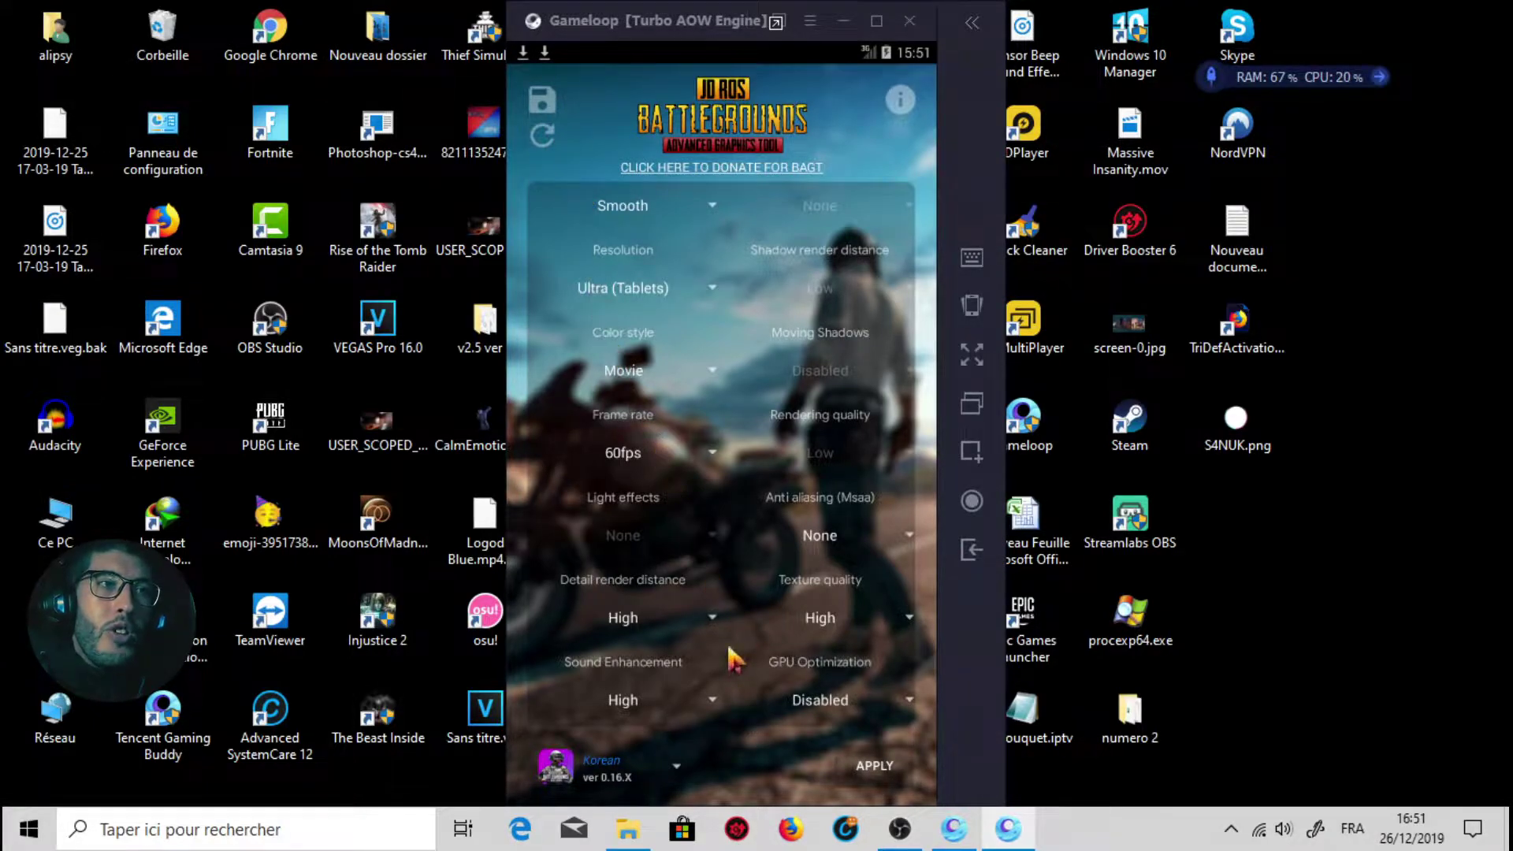
left_click(871, 773)
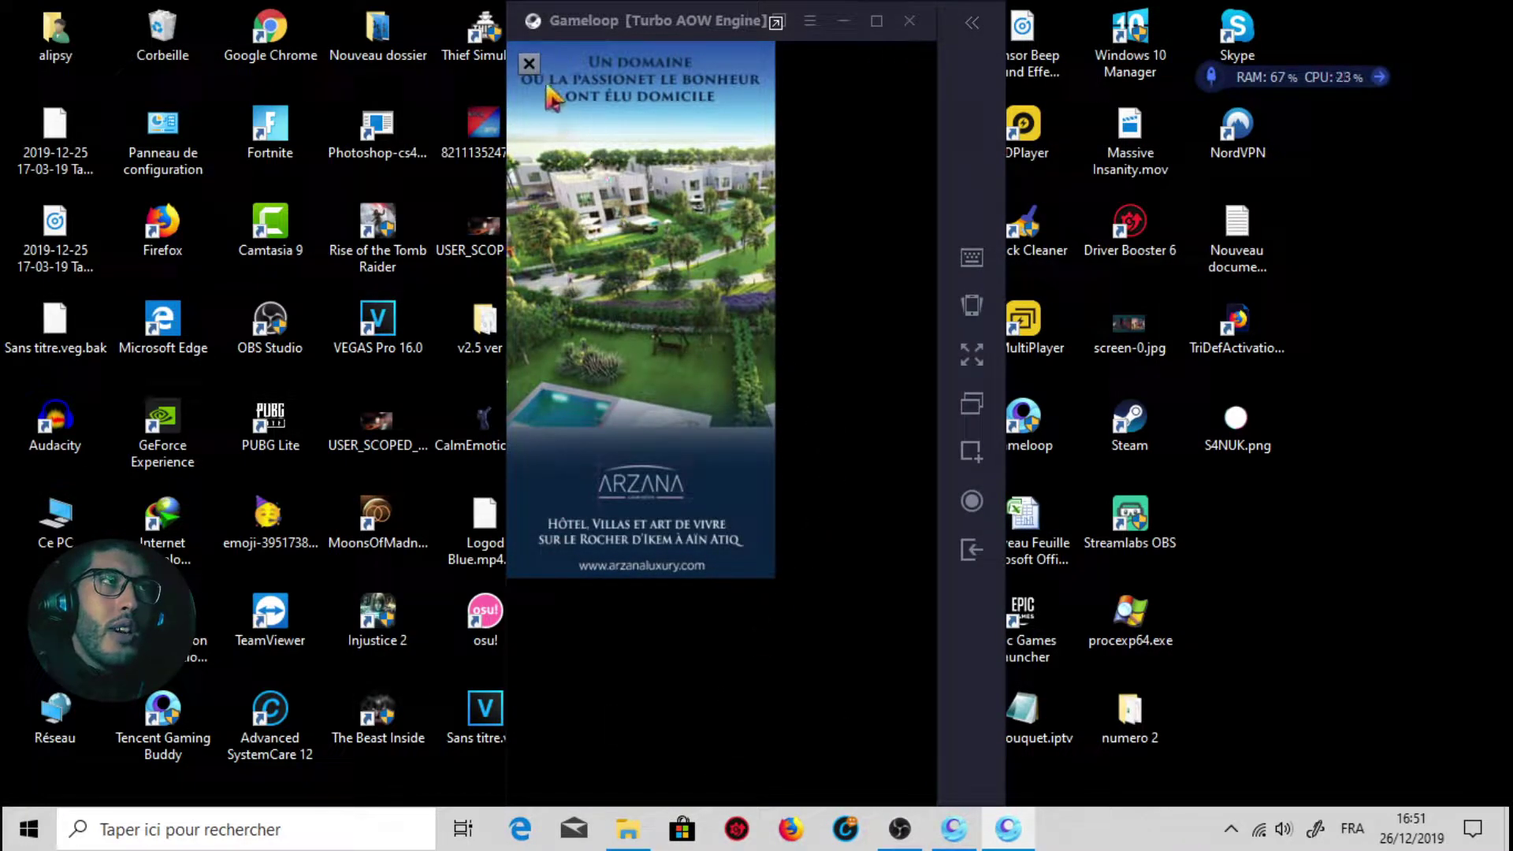
left_click(529, 64)
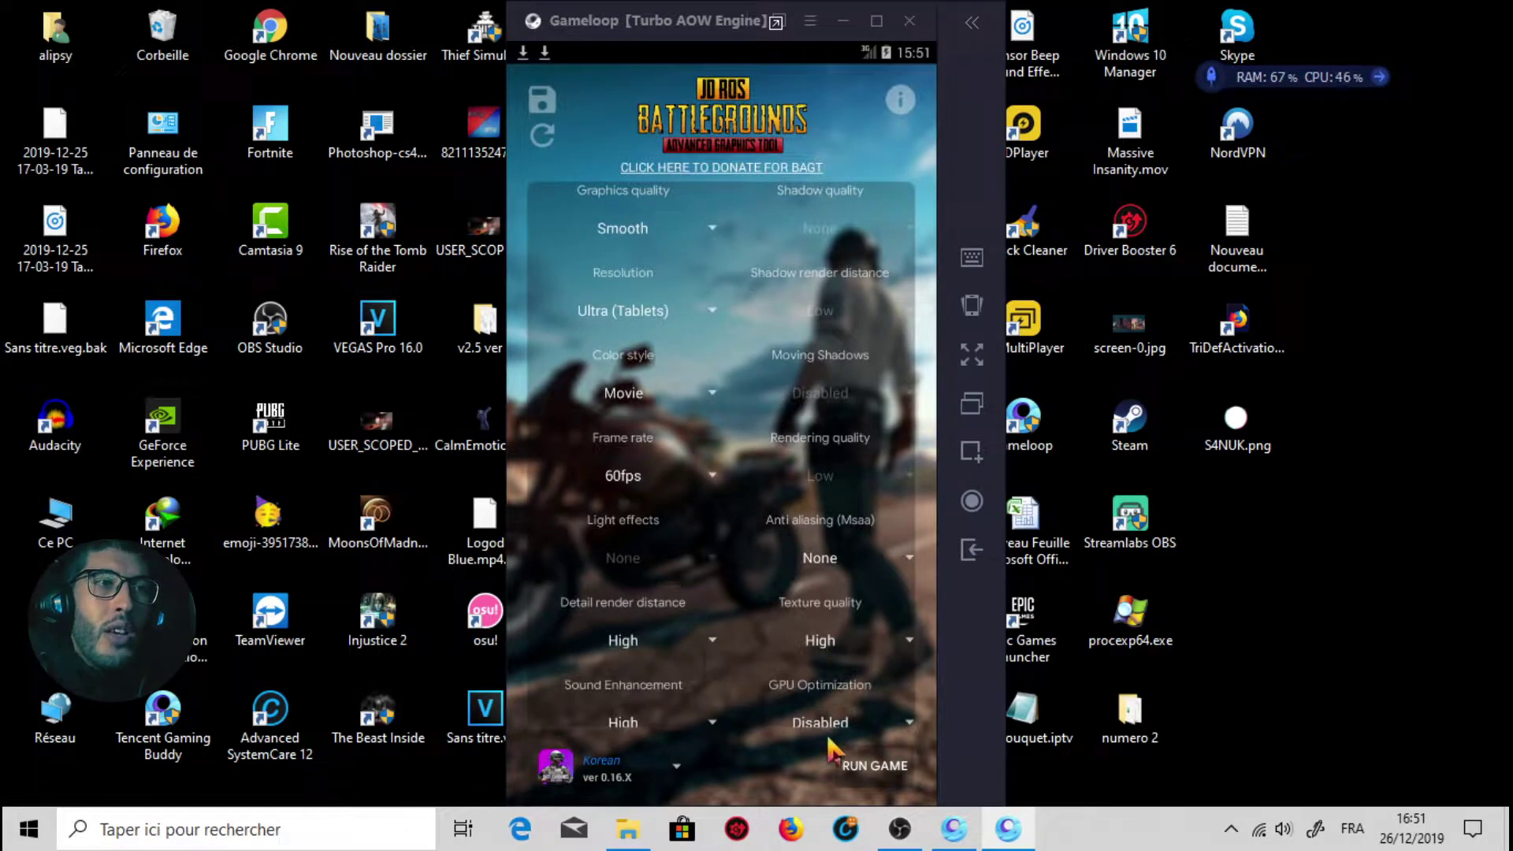
left_click(875, 768)
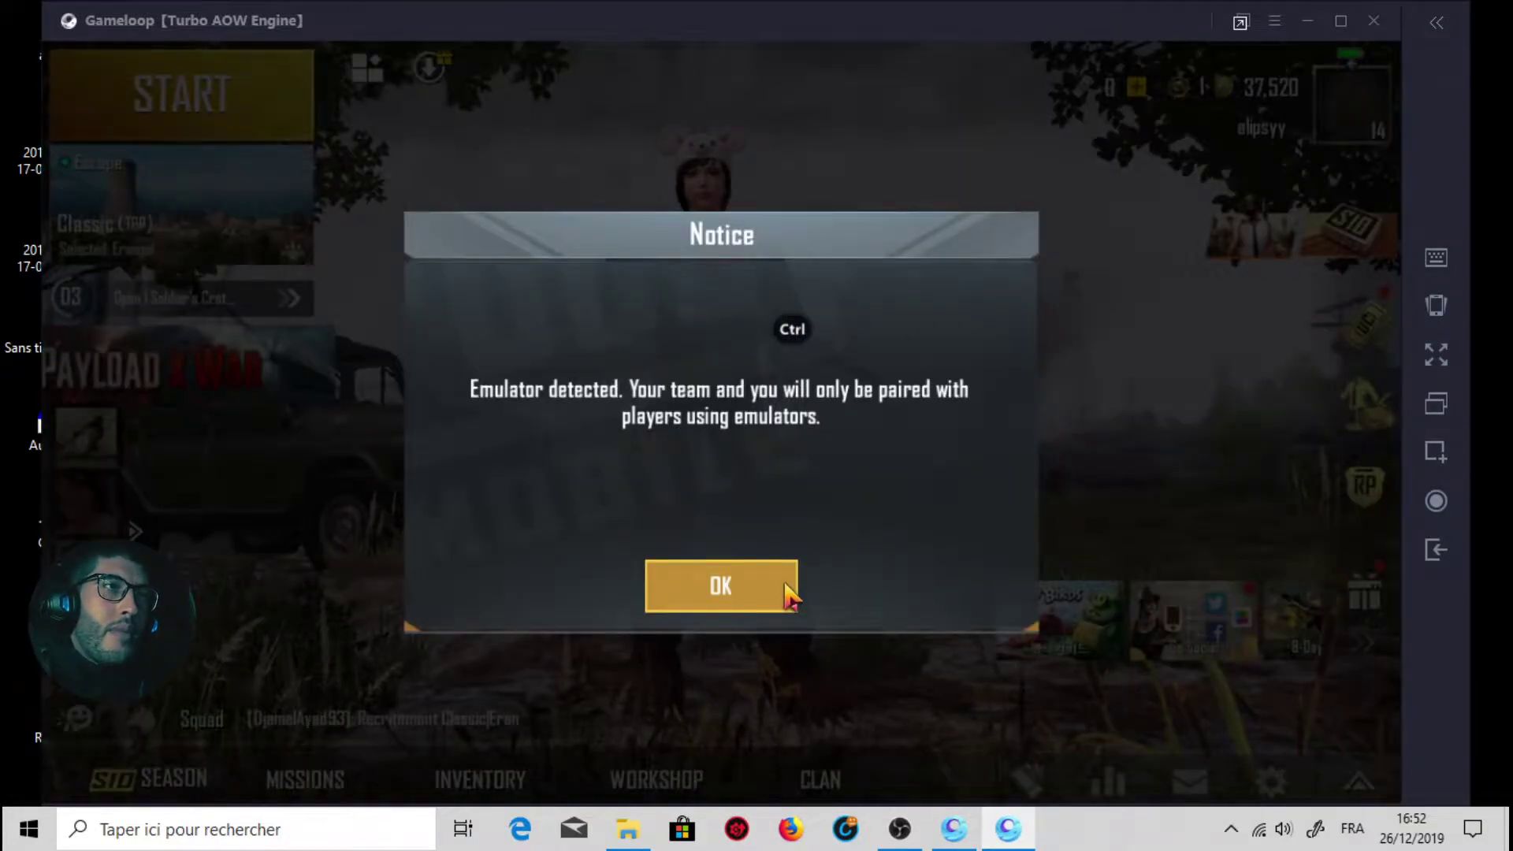
Accept the emulator matchmaking notice and enter the training grounds in TPP mode
left_click(781, 592)
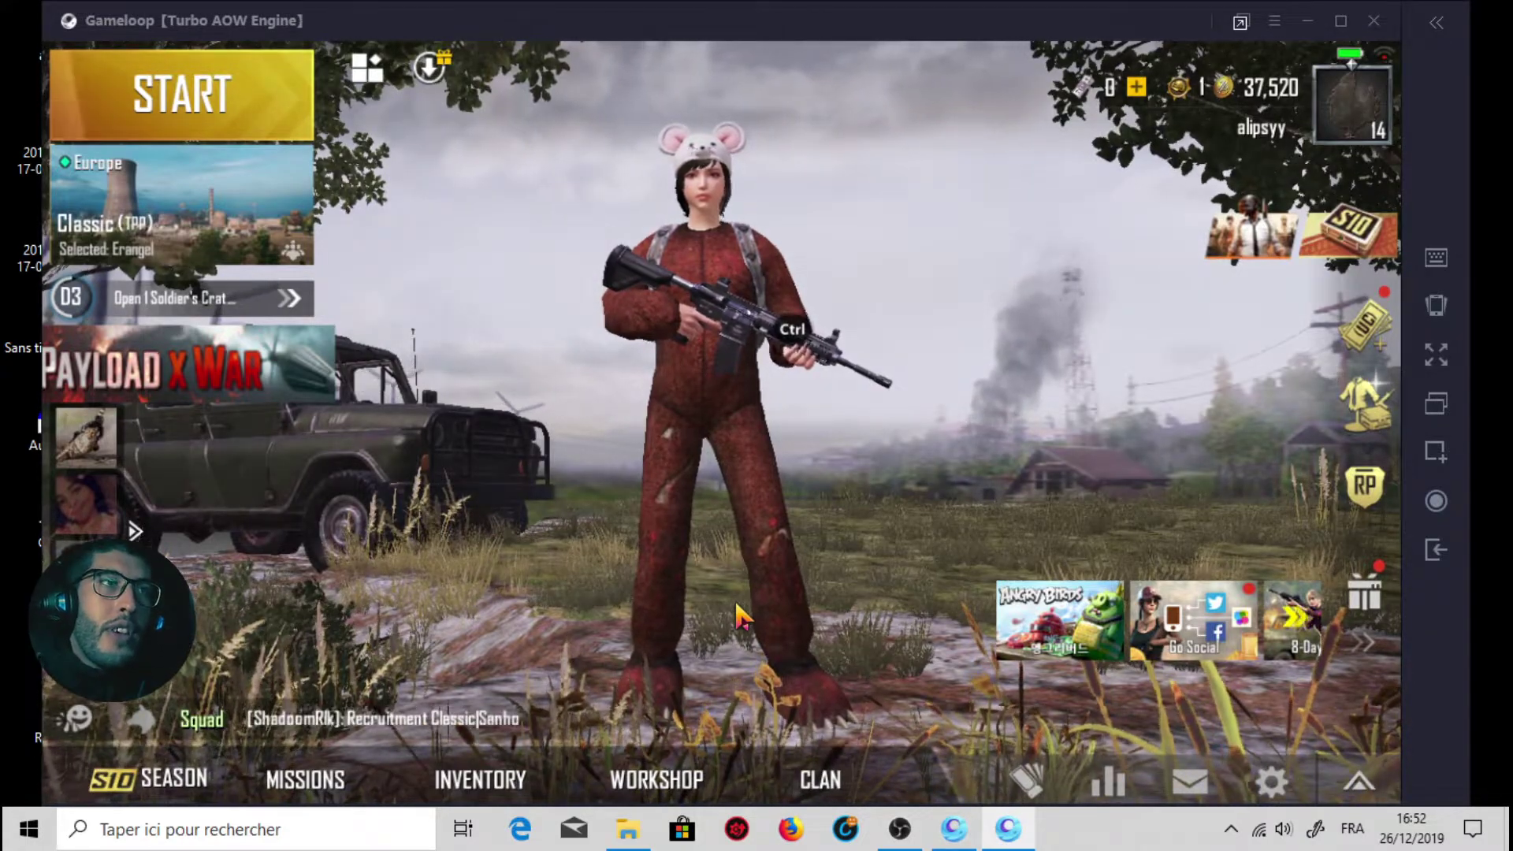
left_click_drag(739, 613, 718, 493)
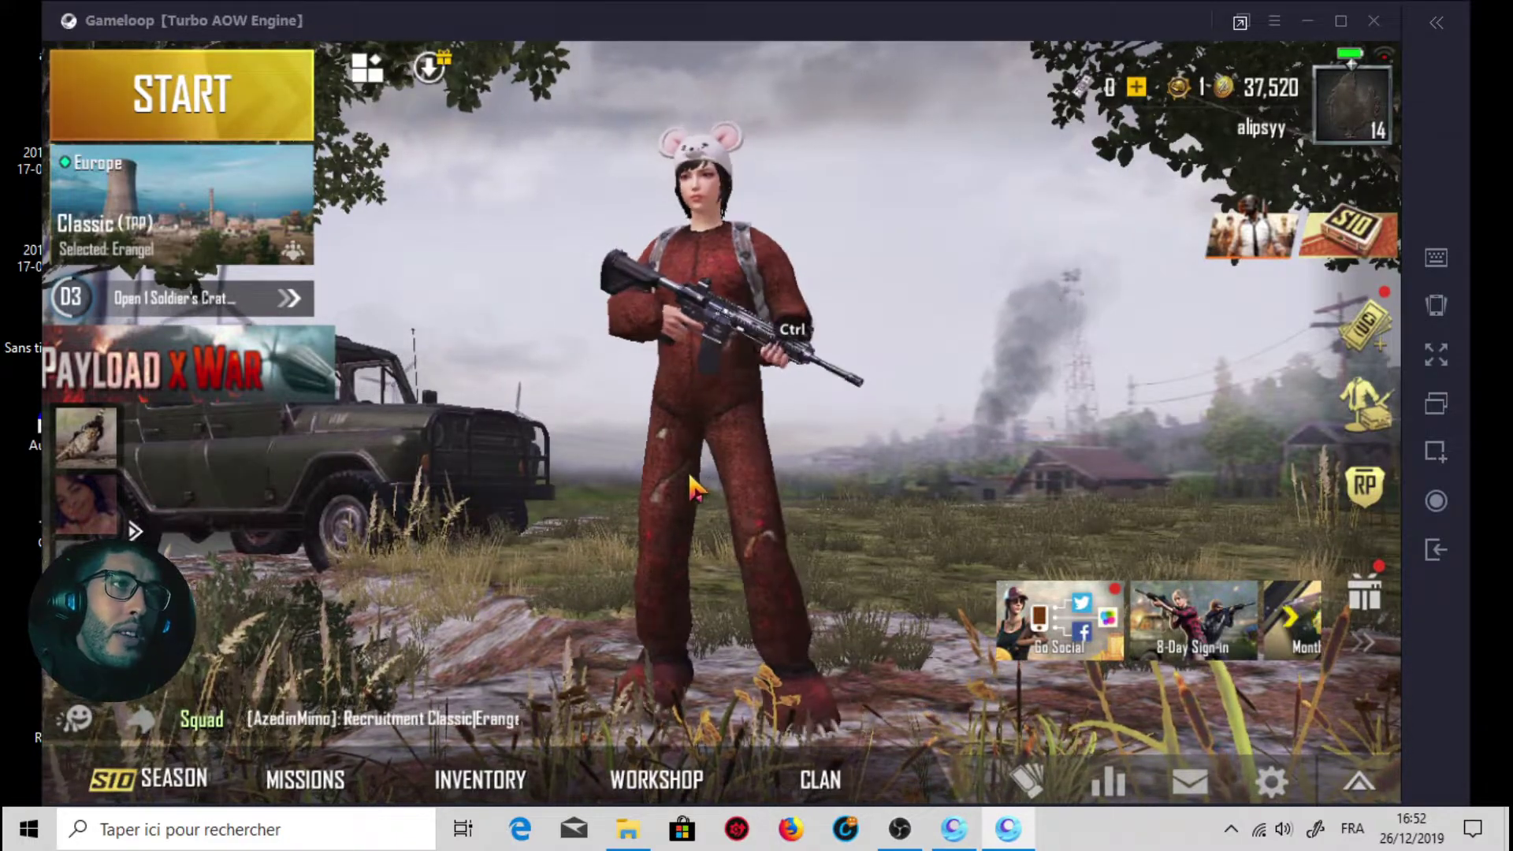
left_click(255, 247)
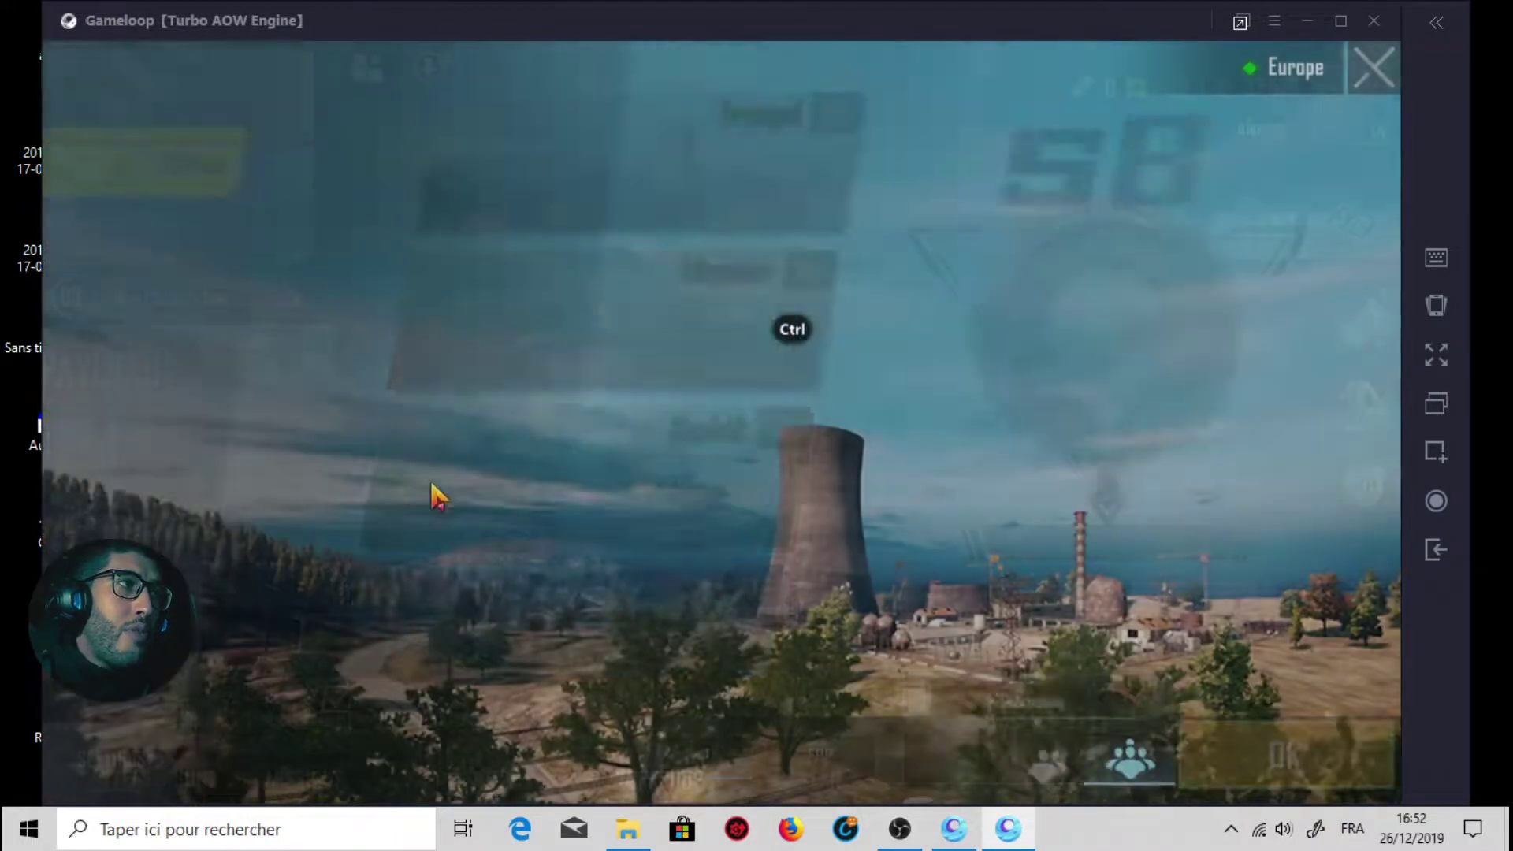
left_click(971, 266)
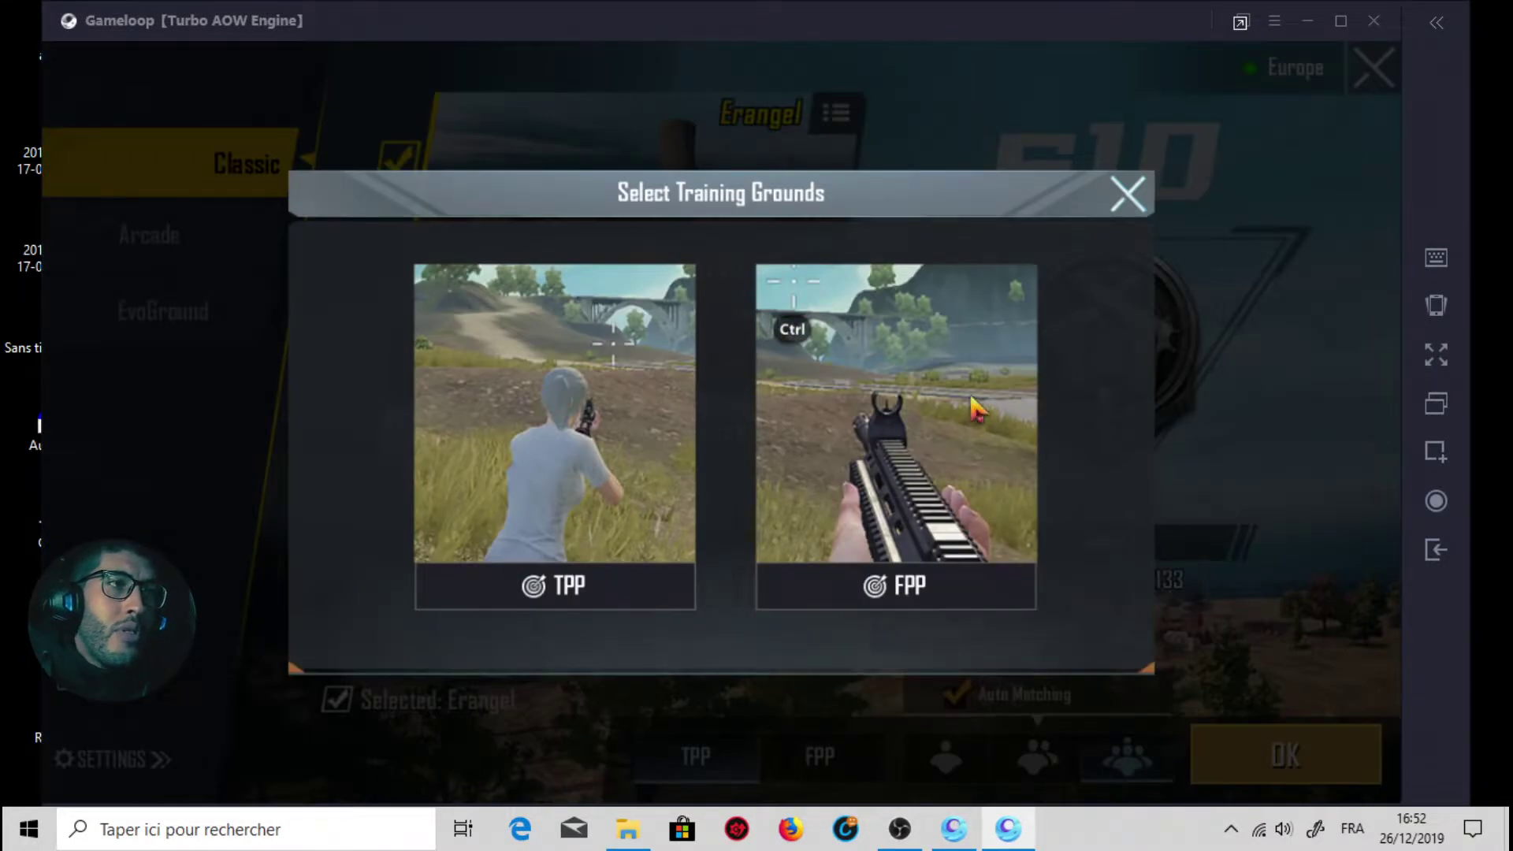
left_click(446, 473)
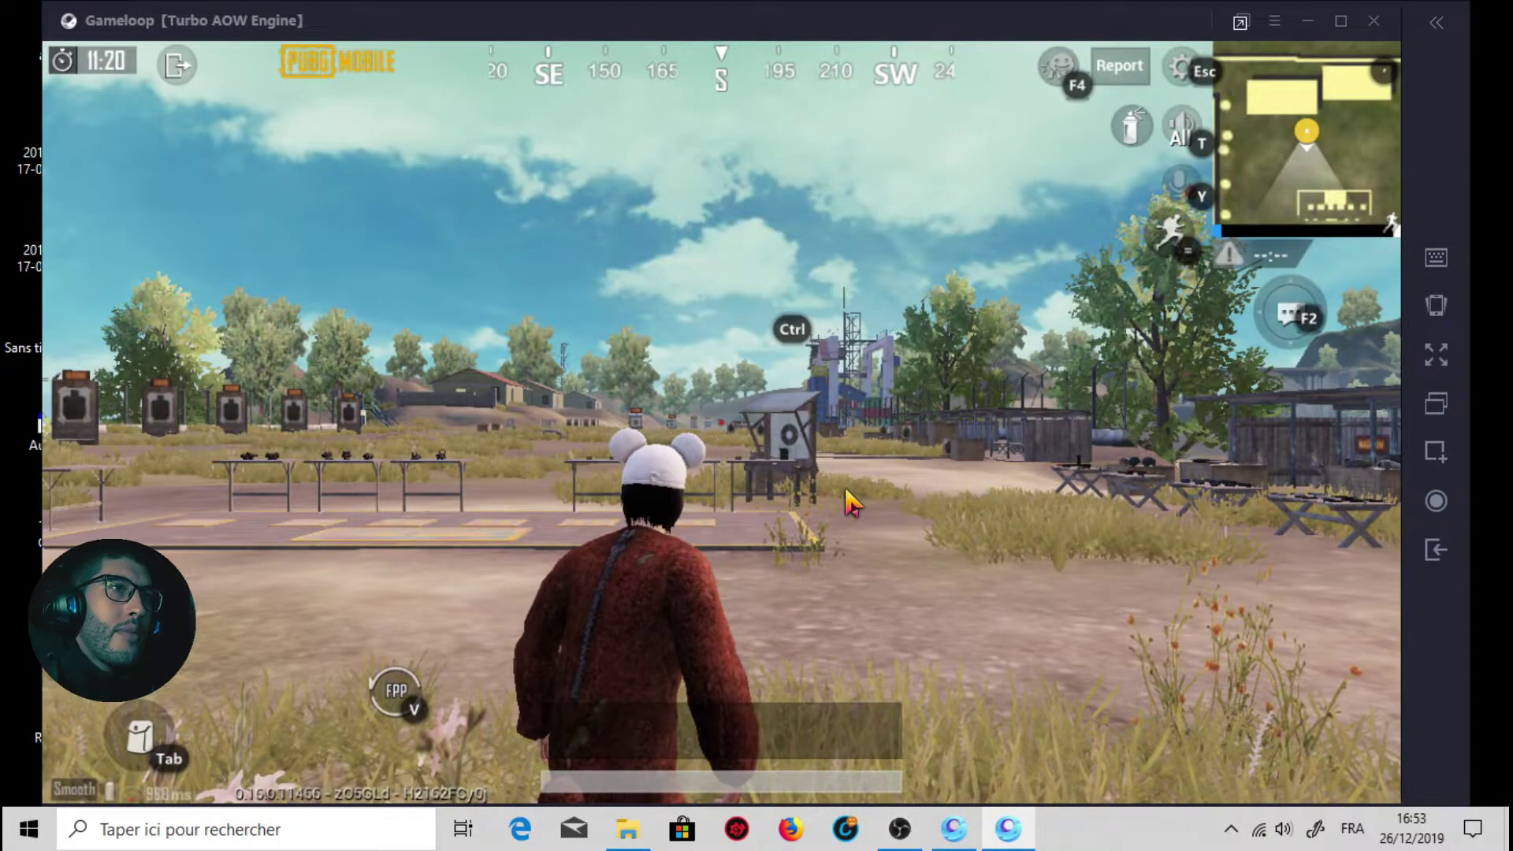
Switch to mouse view control and move the character through the training grounds to check the graphics
key("ctrl")
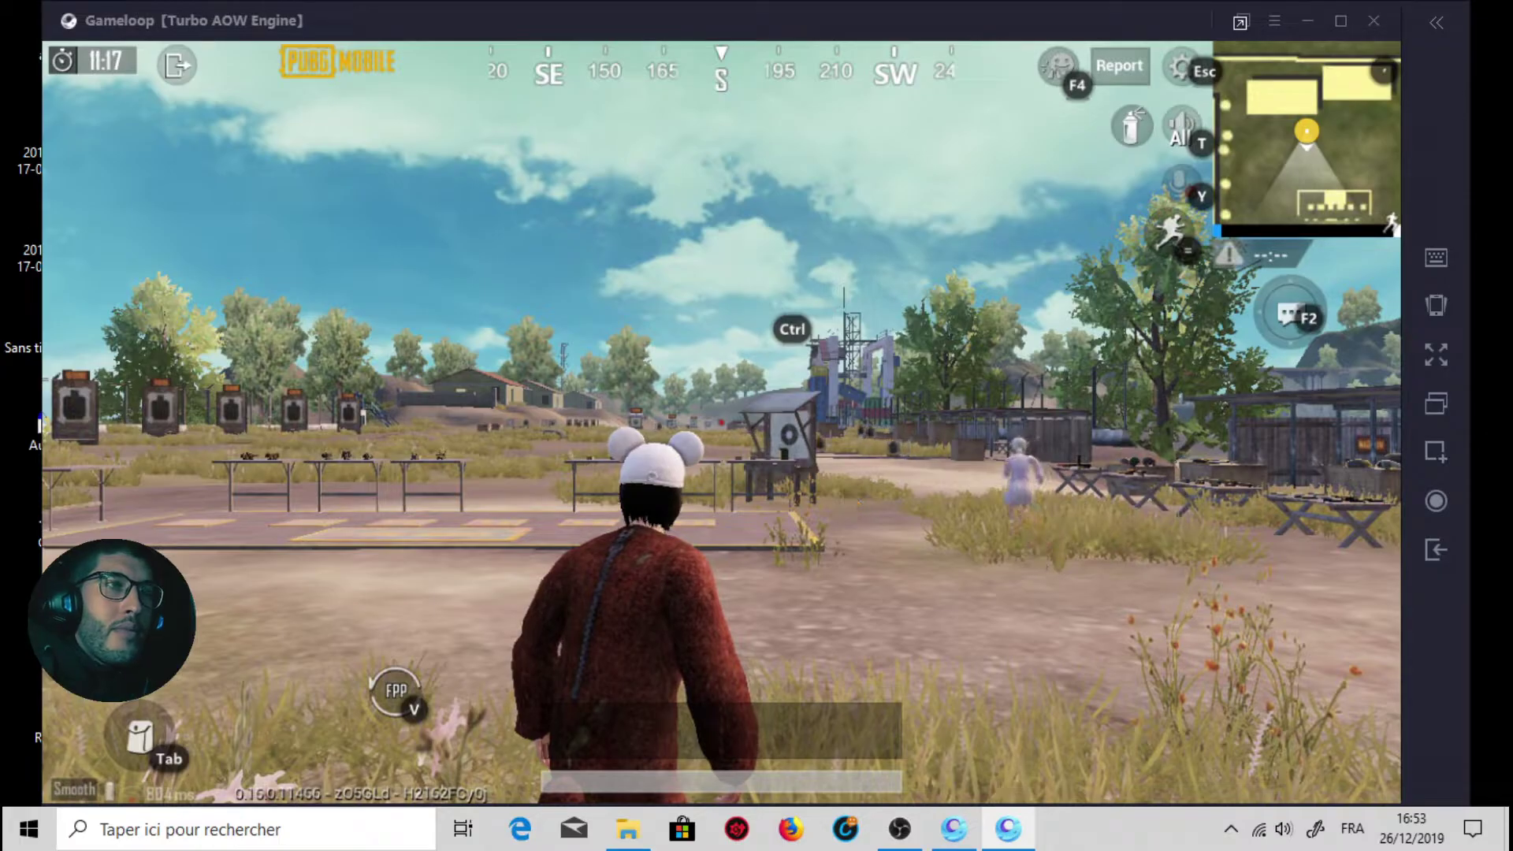
key("w")
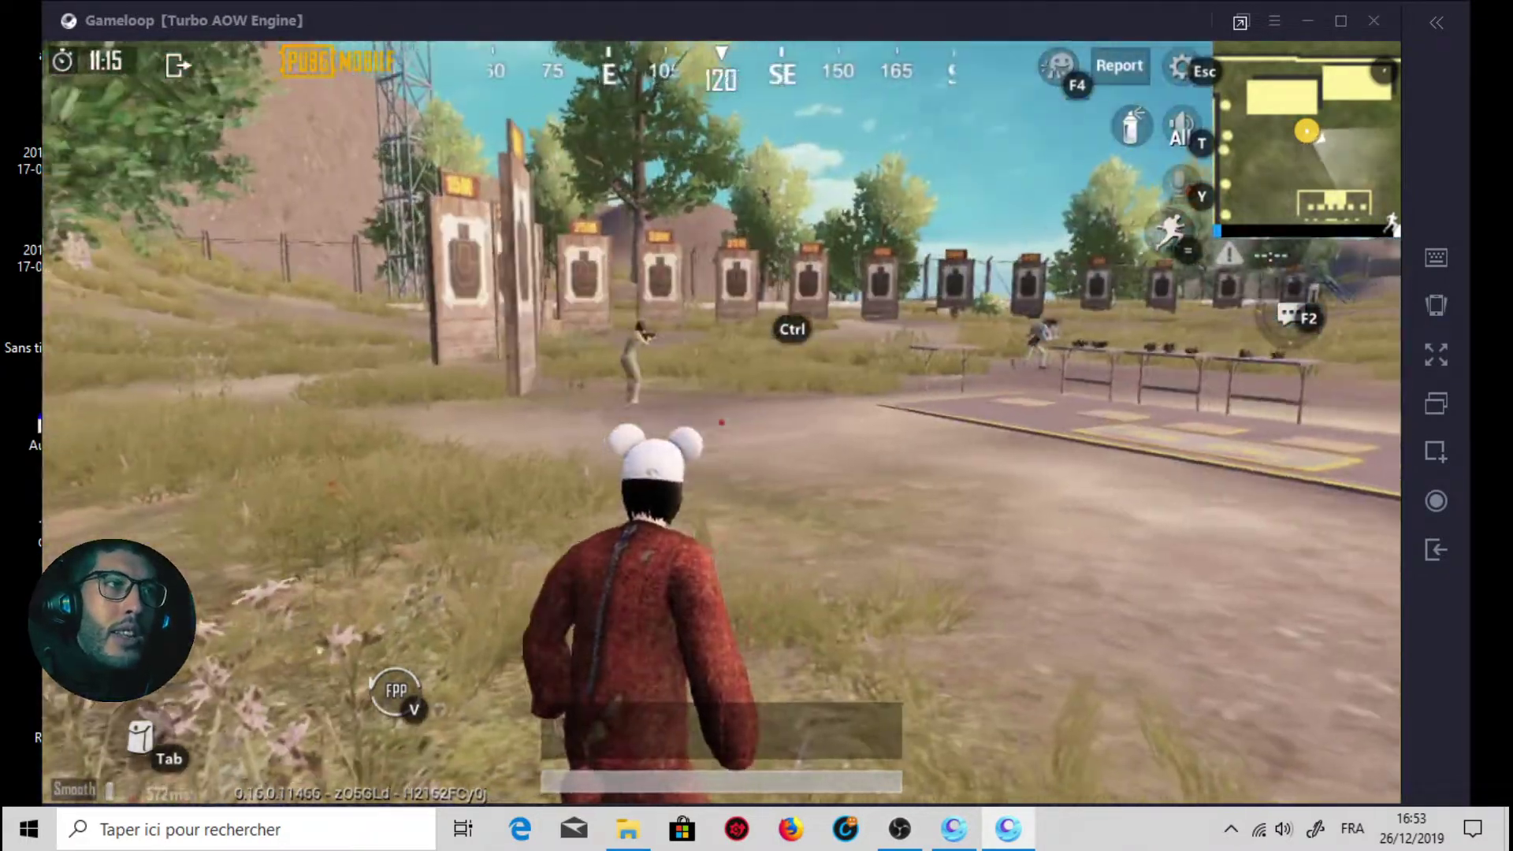